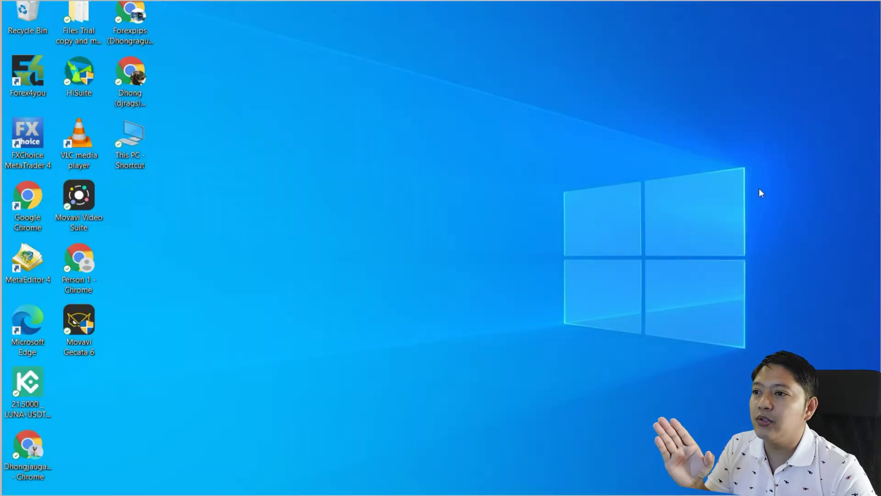
# - Re-download the myfxchoice4setup.exe installer from the Download MetaTrader4 page, then minimize Chrome
pyautogui.hotkey('alt', 'Tab')
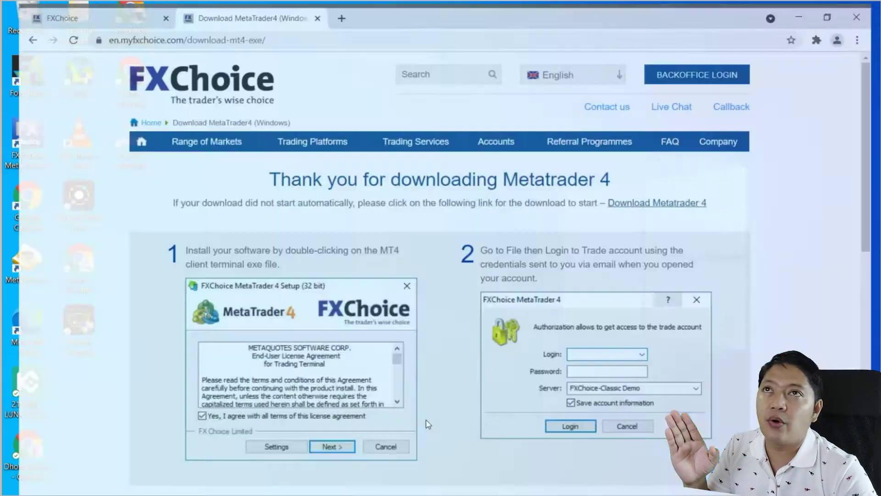
pyautogui.click(329, 3)
pyautogui.click(384, 23)
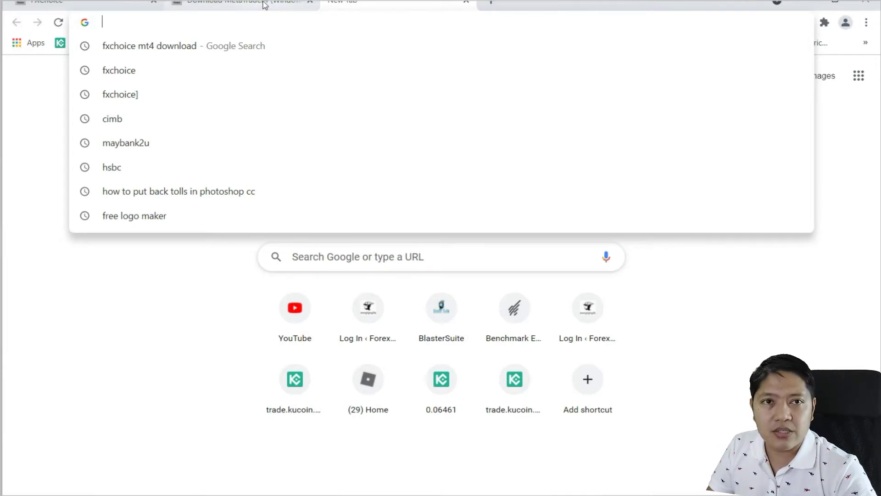
pyautogui.click(243, 3)
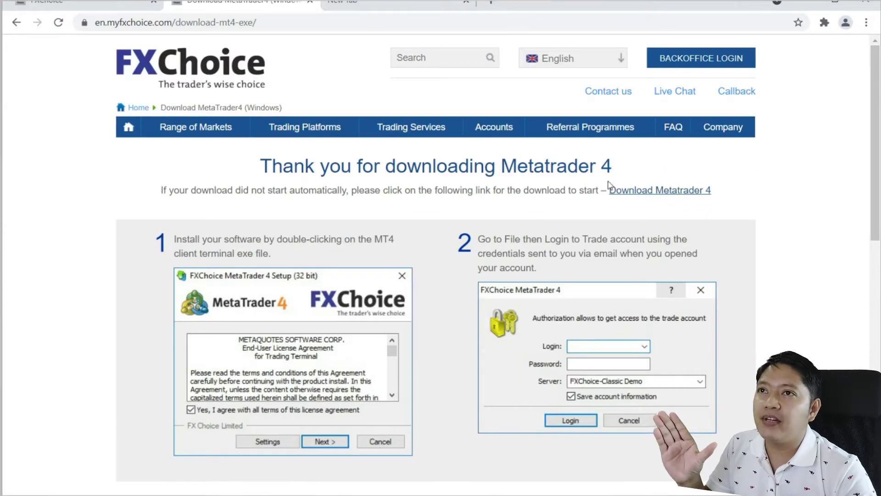
pyautogui.click(669, 190)
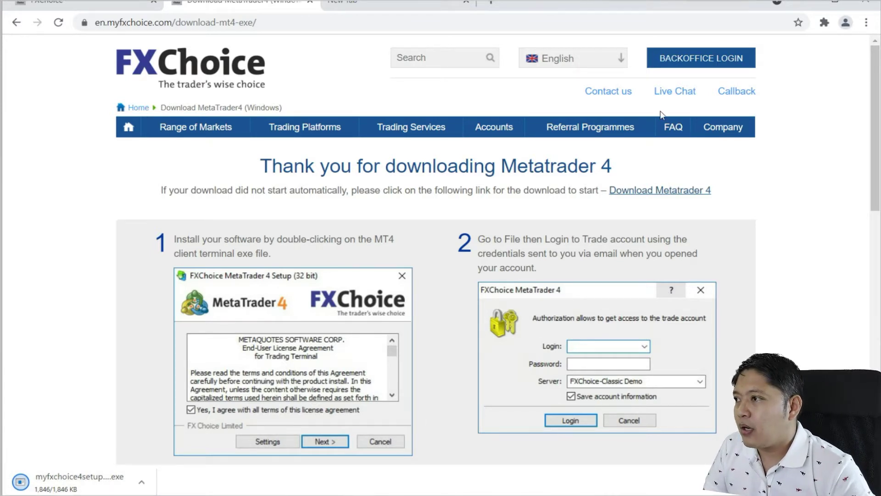
pyautogui.click(803, 5)
# - Refresh the desktop, then briefly open and close a File Explorer window
pyautogui.rightClick(351, 109)
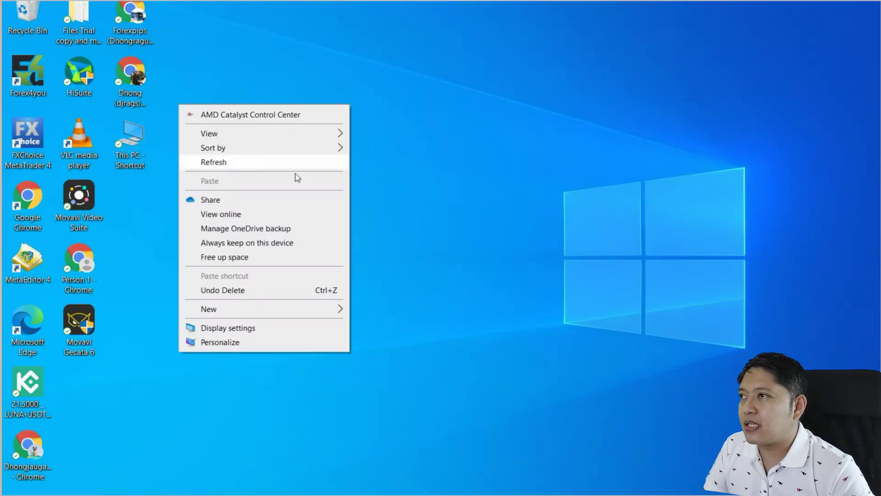
pyautogui.click(284, 162)
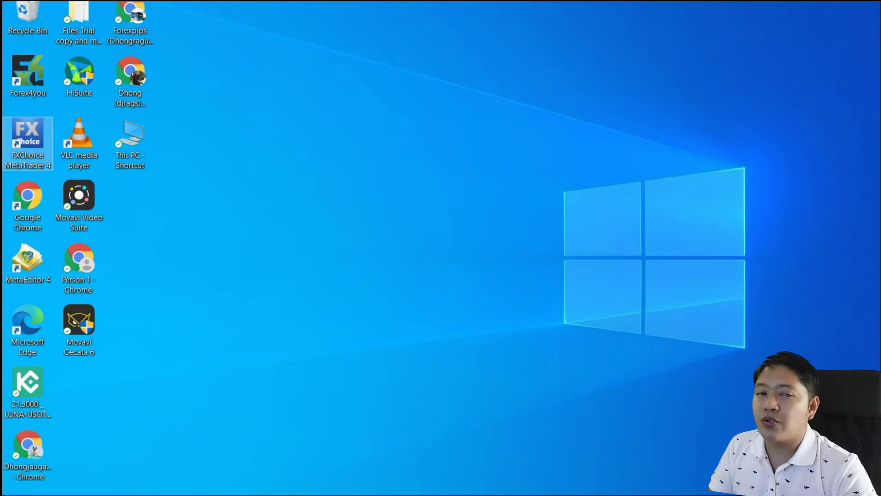
pyautogui.click(340, 495)
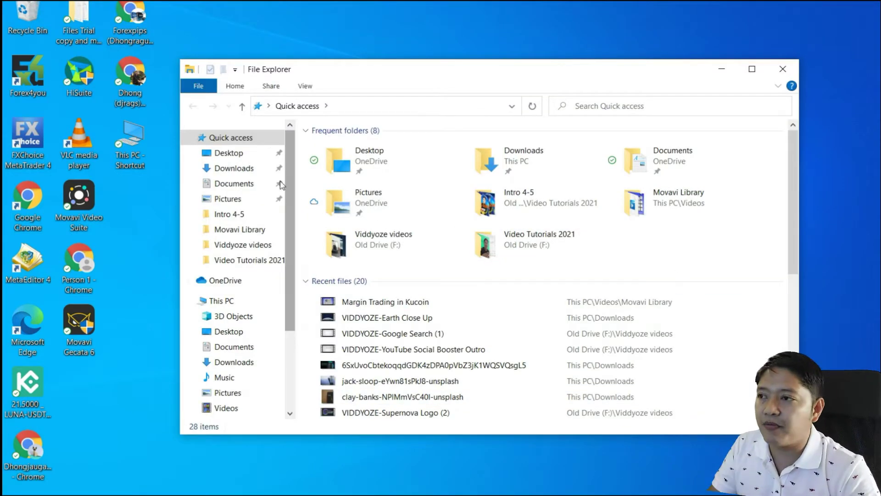
pyautogui.scroll(-2, 256, 216)
pyautogui.scroll(-1, 230, 321)
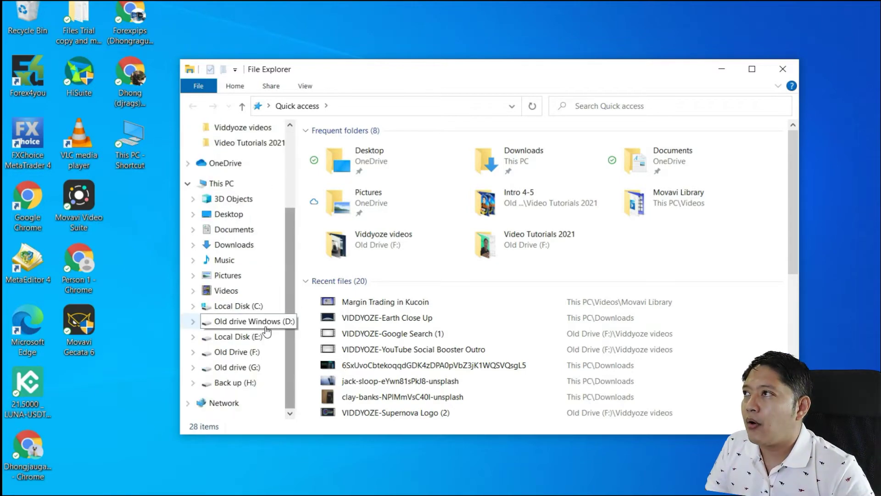
pyautogui.scroll(3, 206, 306)
pyautogui.click(795, 71)
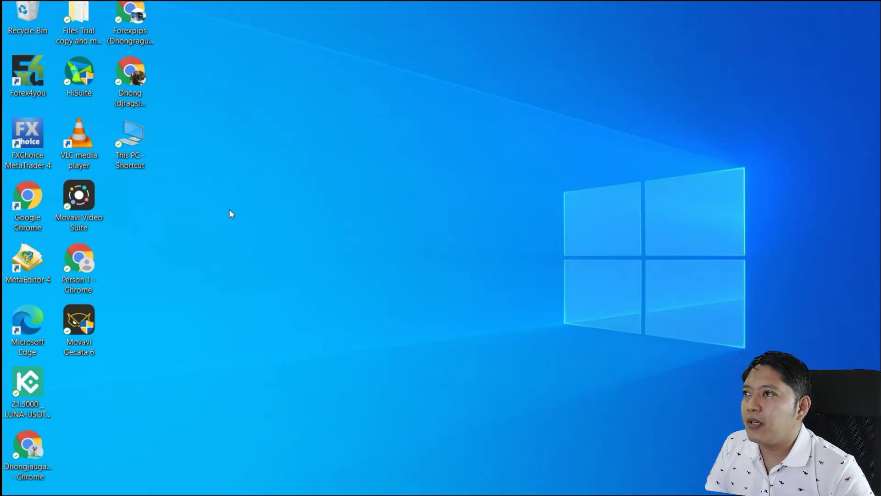
# - Browse This PC to Local Disk (C:) > Program Files (x86) and select the FXChoice MetaTrader 4 folder
pyautogui.doubleClick(134, 143)
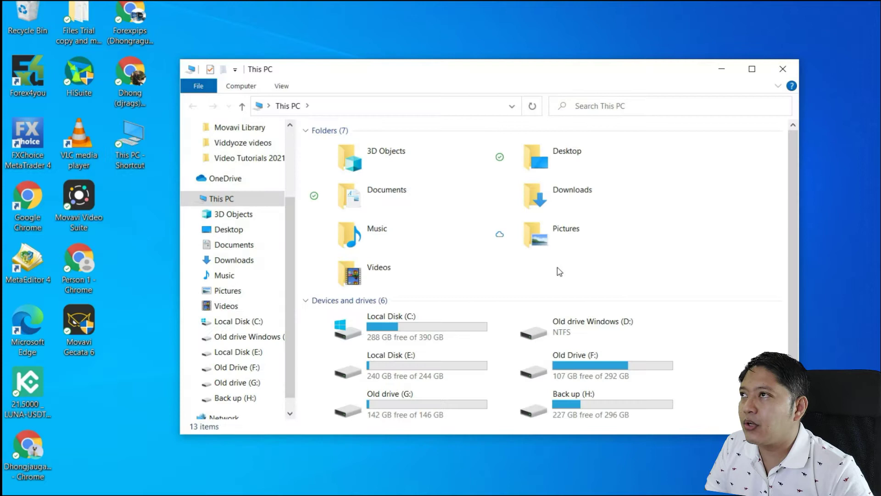
pyautogui.scroll(-1, 685, 274)
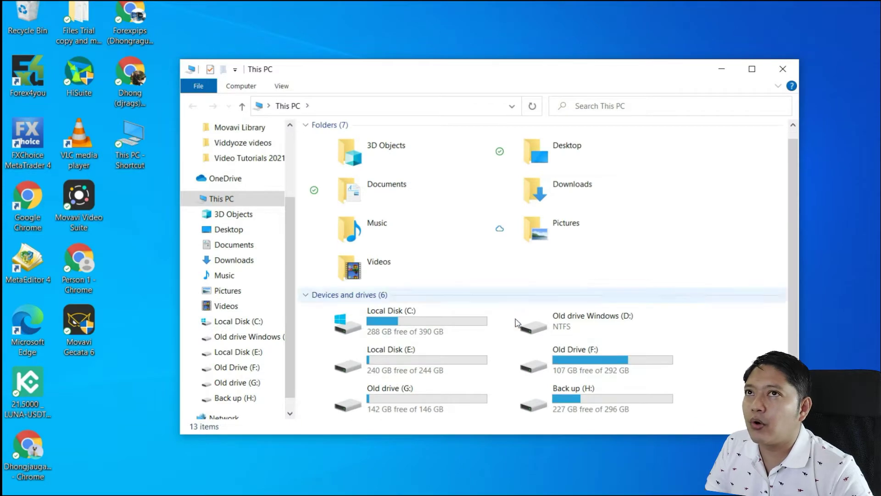
pyautogui.doubleClick(419, 325)
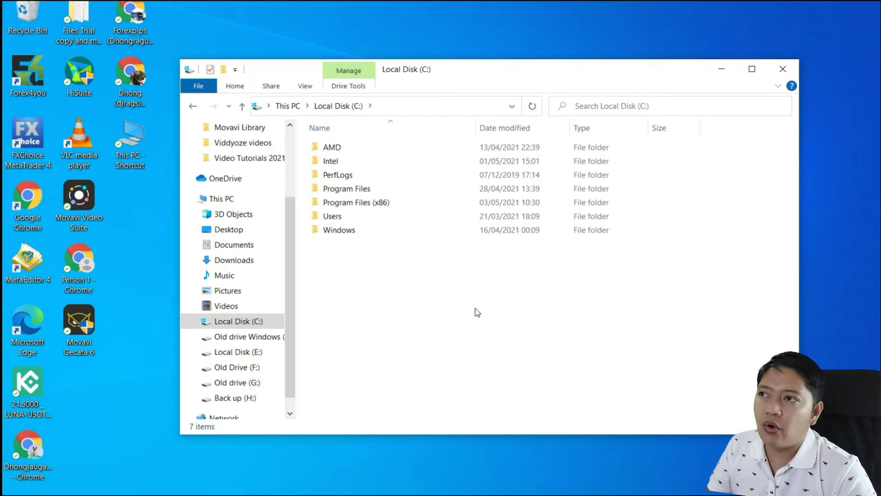
pyautogui.doubleClick(379, 204)
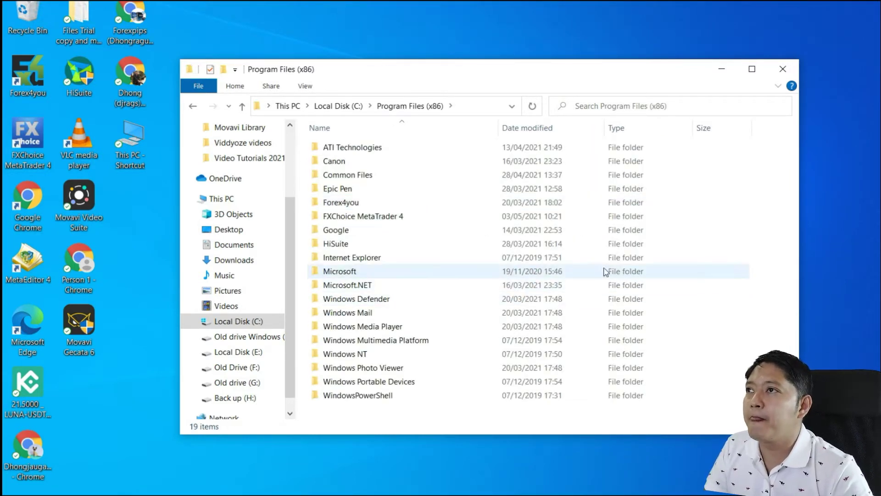
pyautogui.click(360, 205)
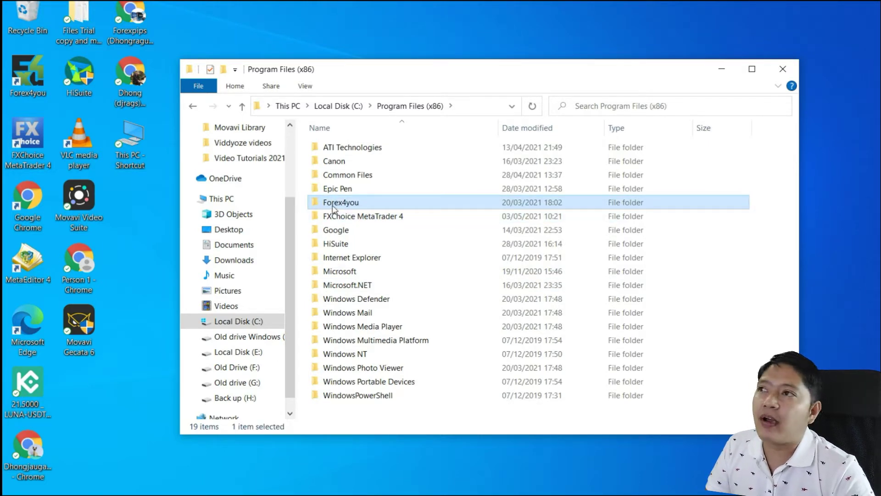
pyautogui.click(370, 221)
pyautogui.moveTo(372, 220)
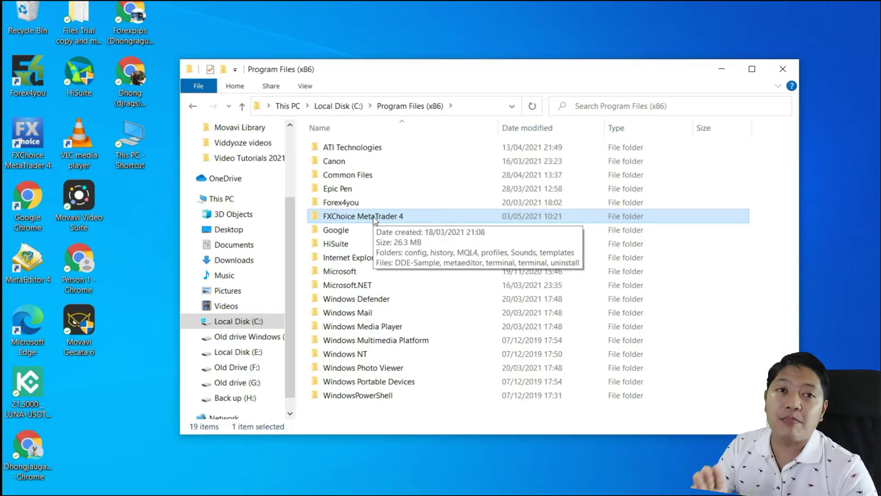
# - Create a new folder in Program Files (x86) and copy the FXChoice MetaTrader 4 folder's name
pyautogui.rightClick(717, 253)
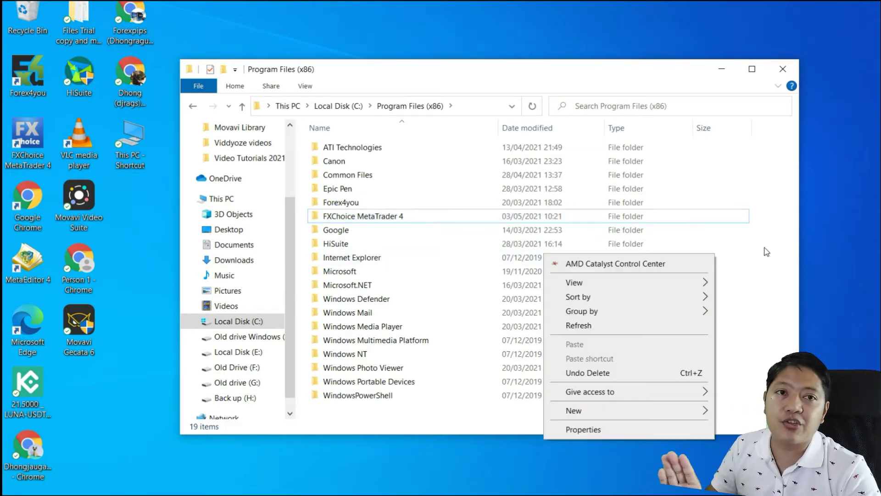
pyautogui.rightClick(771, 214)
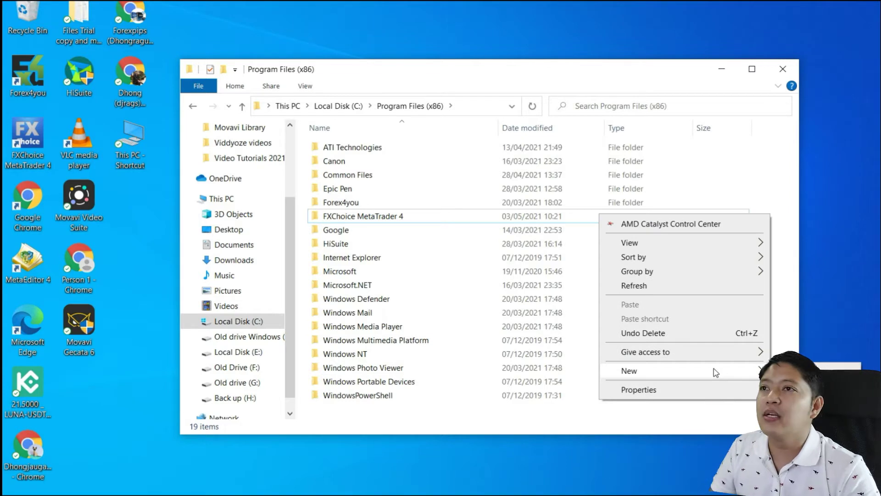
pyautogui.press('Escape')
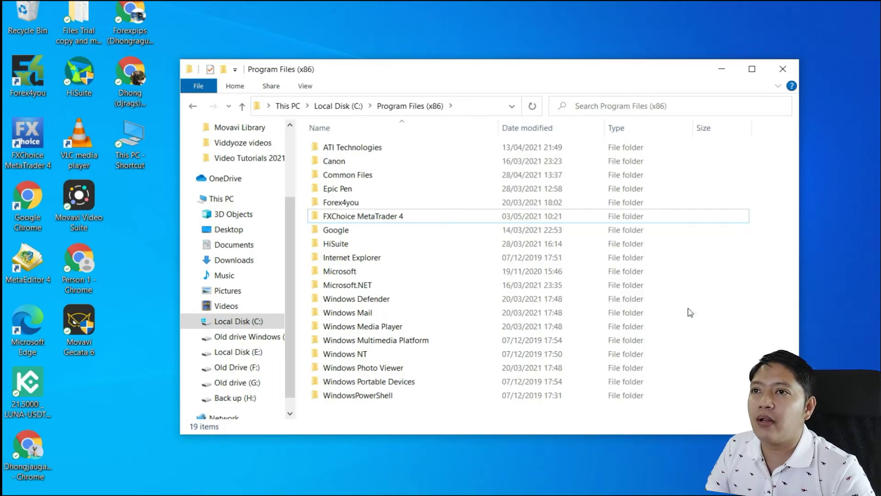
pyautogui.click(377, 218)
pyautogui.click(377, 217)
pyautogui.hotkey('ctrl', 'c')
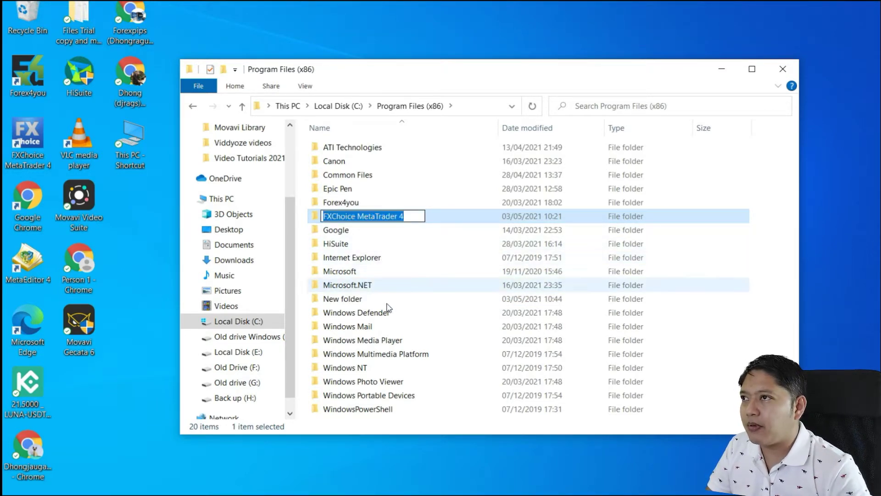
# - Name the new folder 'FXChoice MetaTrader 4 -2', open it, and return to Program Files (x86)
pyautogui.click(384, 302)
pyautogui.click(384, 298)
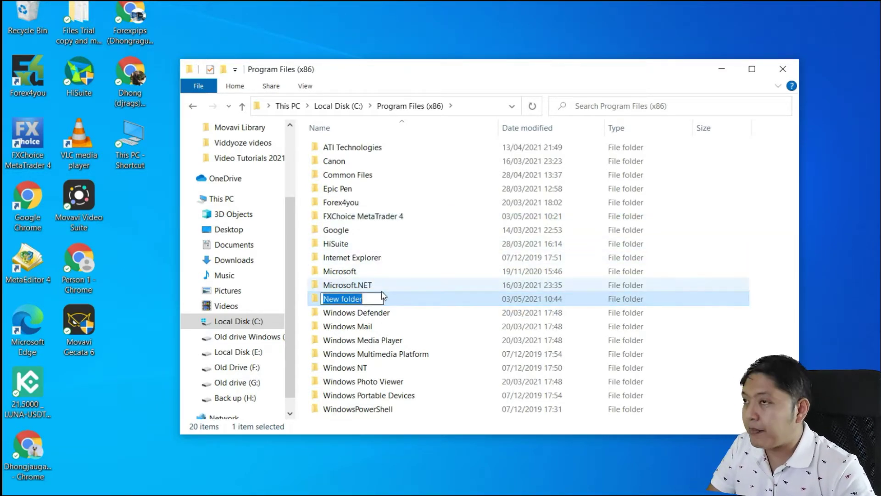
pyautogui.hotkey('ctrl', 'v')
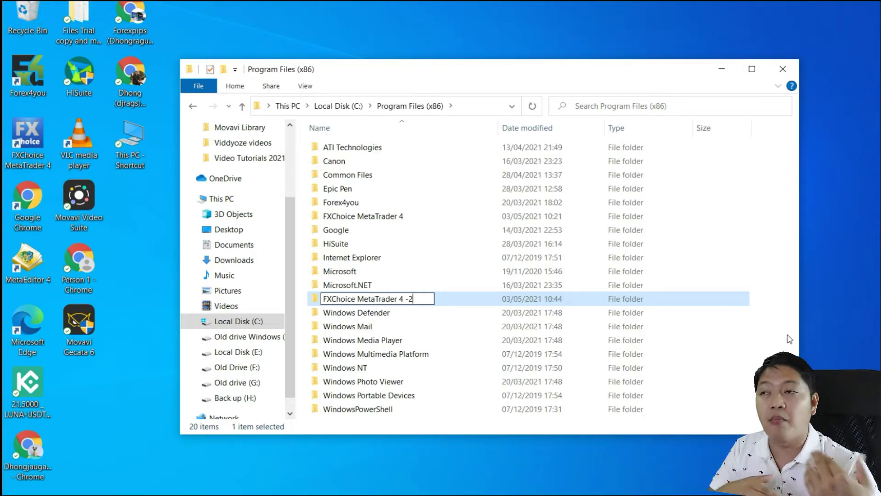
pyautogui.click(774, 338)
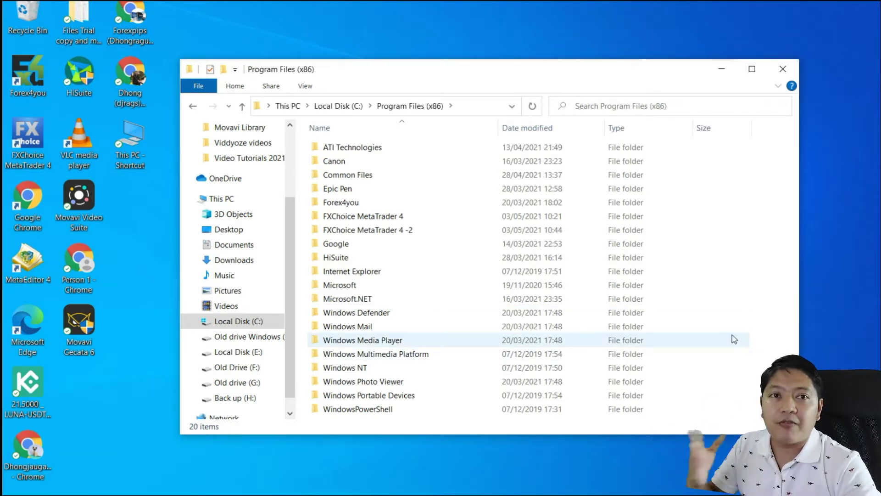
pyautogui.doubleClick(381, 230)
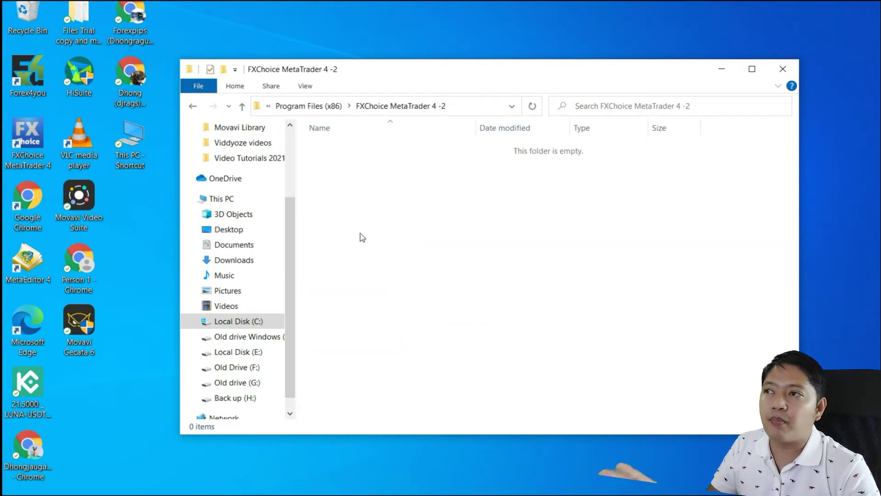
pyautogui.click(194, 110)
# - Duplicate the FXChoice MetaTrader 4 -2 folder in Program Files (x86), granting administrator permission
pyautogui.rightClick(390, 229)
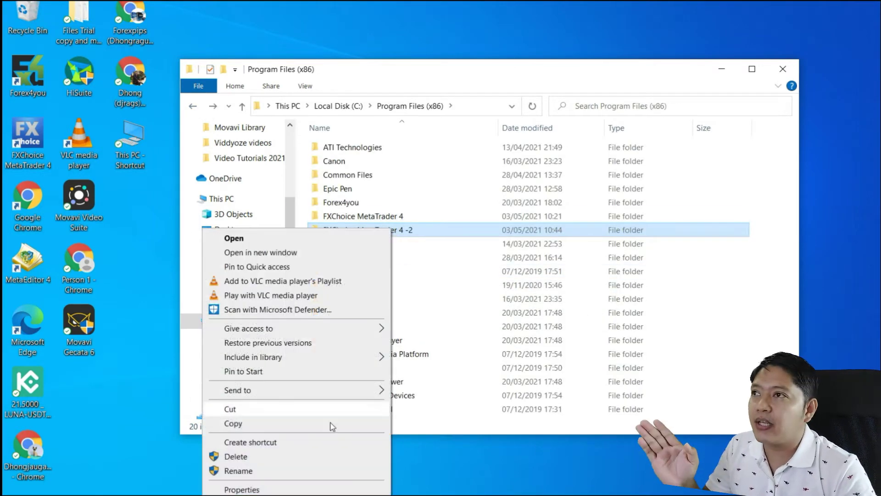
pyautogui.click(303, 423)
pyautogui.rightClick(767, 295)
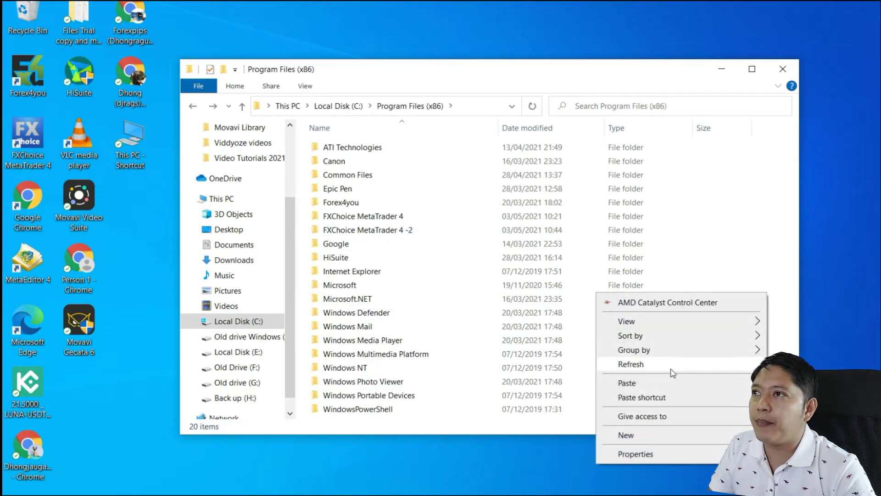
pyautogui.click(661, 384)
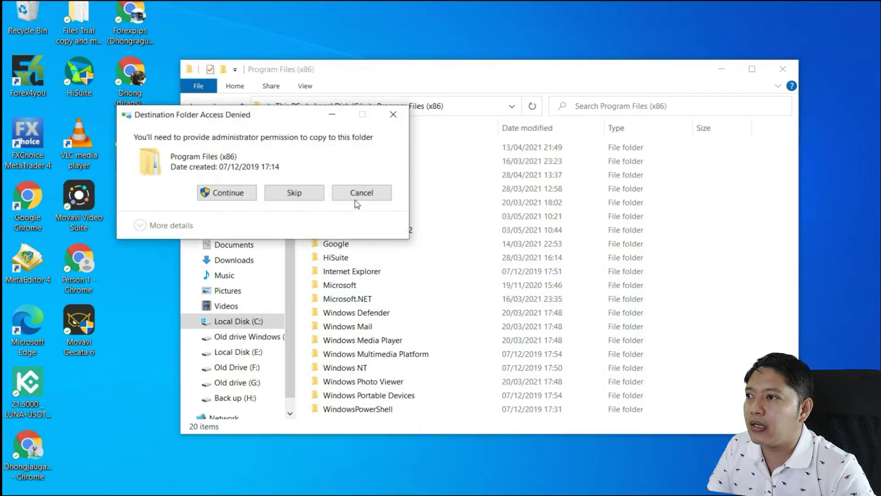
pyautogui.click(227, 192)
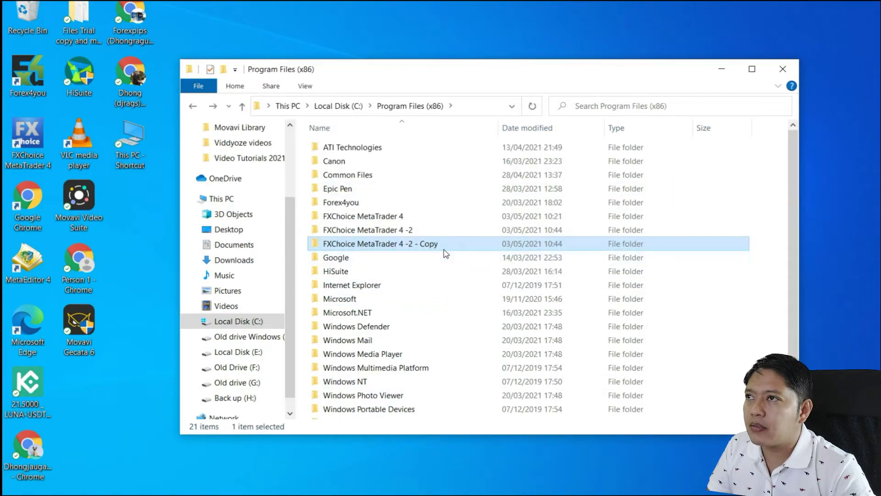
# - Rename the copied folder to 'FXChoice MetaTrader 4 -3' with administrator permission
pyautogui.press('F2')
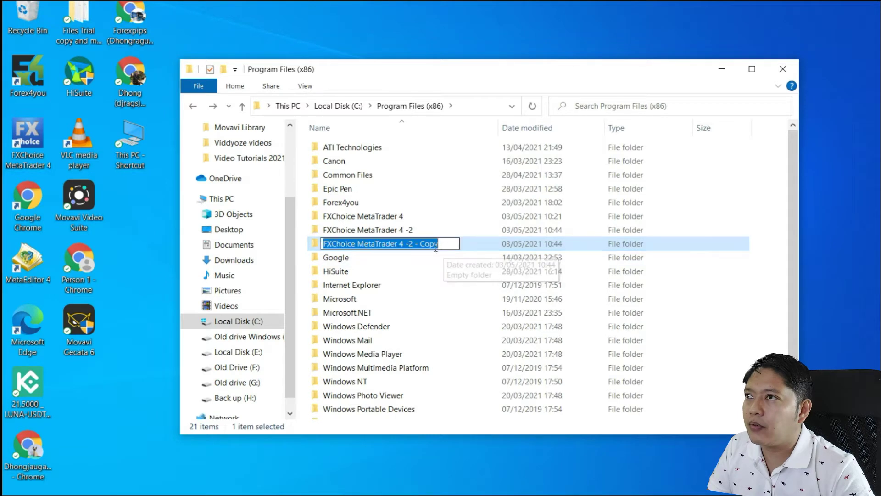
pyautogui.moveTo(408, 243); pyautogui.dragTo(491, 250)
pyautogui.press('BackSpace')
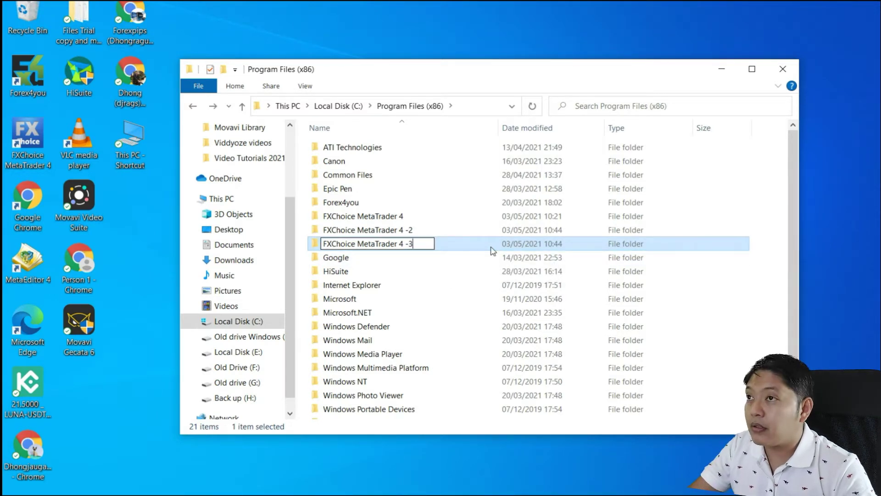
pyautogui.press('Return')
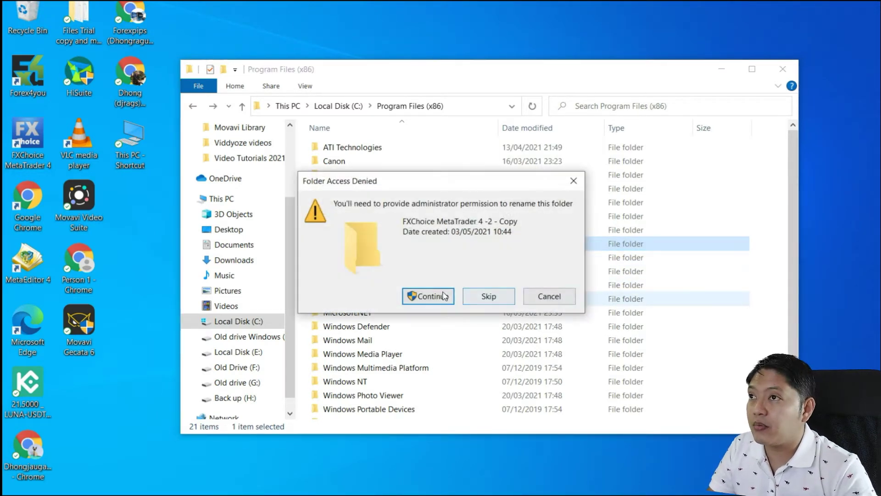
pyautogui.click(427, 296)
pyautogui.click(651, 283)
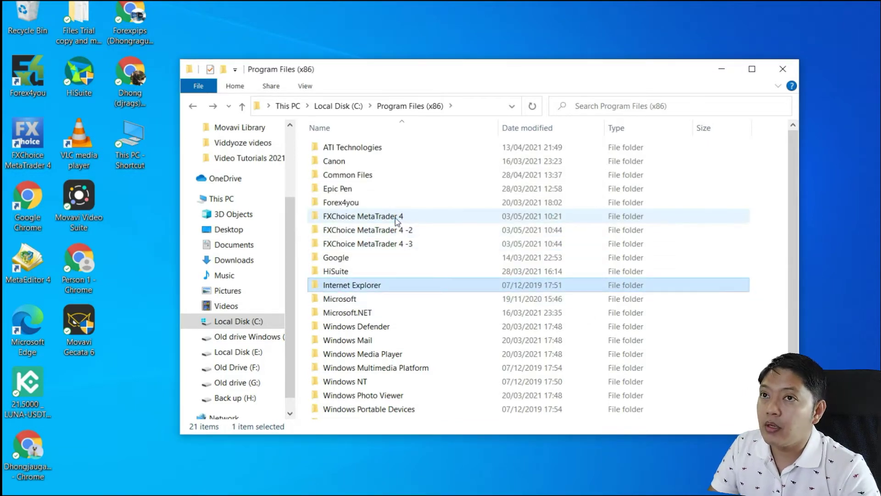
pyautogui.click(439, 249)
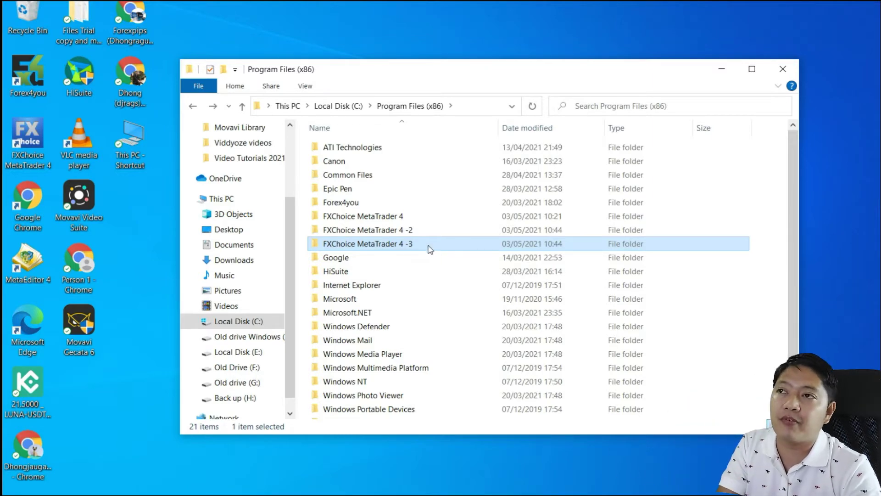
# - Close the Program Files (x86) window and refresh the desktop
pyautogui.click(781, 72)
pyautogui.rightClick(359, 108)
pyautogui.click(296, 163)
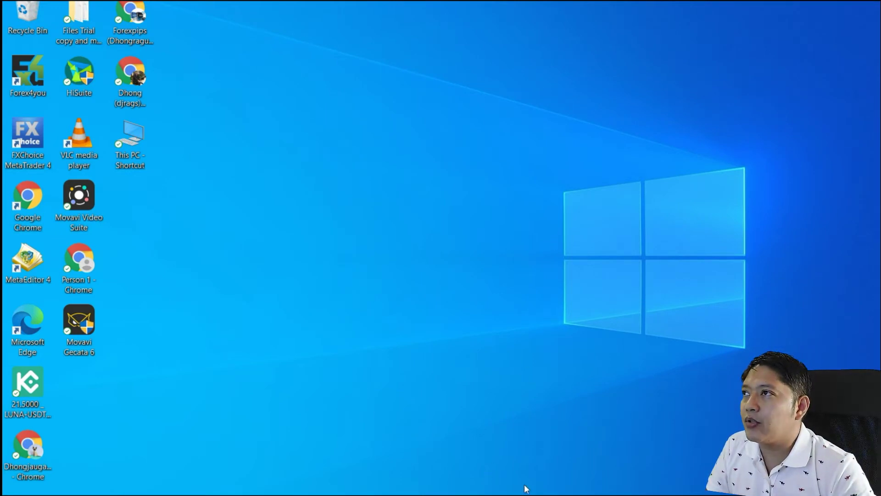
# - Run the myfxchoice4setup installer from Downloads as administrator
pyautogui.press('super+e')
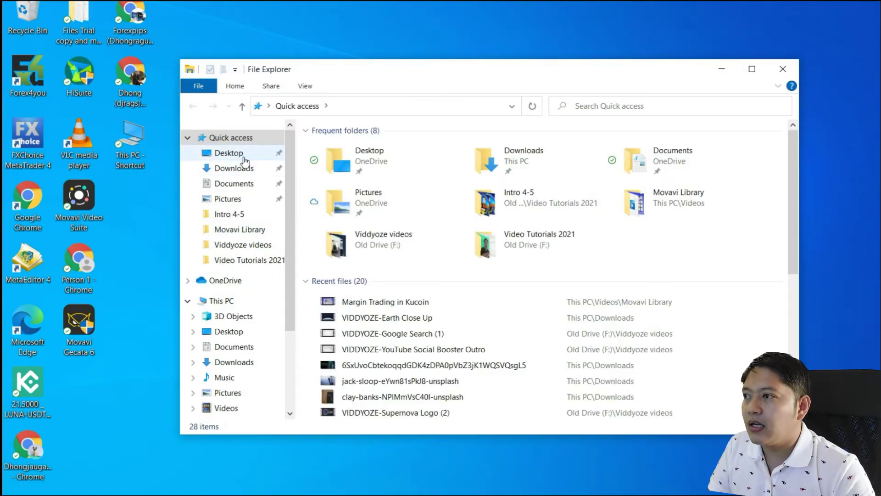
pyautogui.click(239, 156)
pyautogui.click(235, 168)
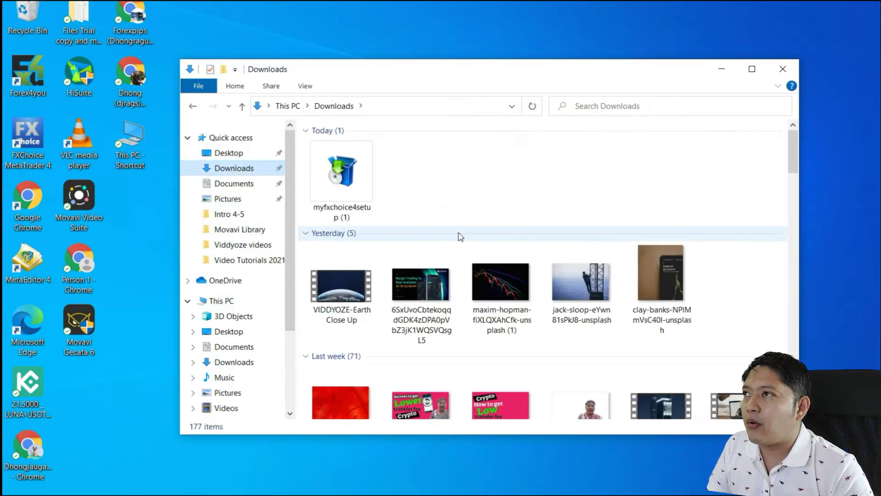
pyautogui.rightClick(334, 166)
pyautogui.click(287, 189)
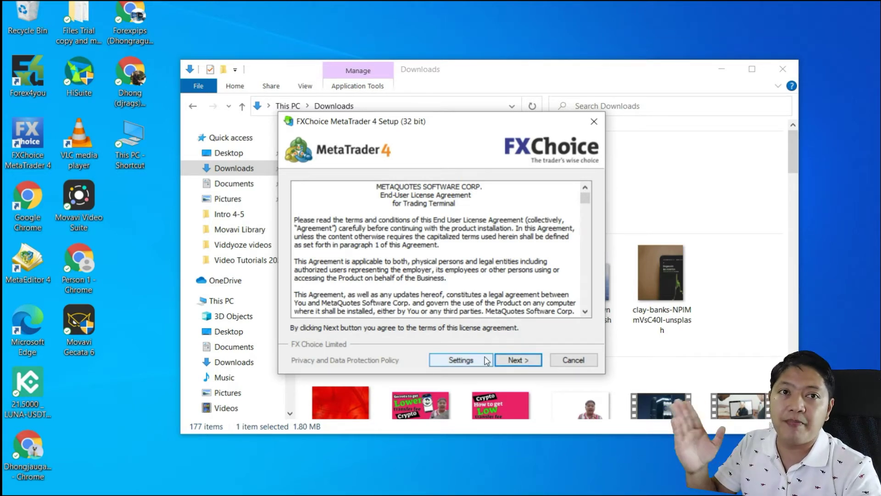
# - Set the installation folder to Program Files (x86)\FXChoice MetaTrader 4 -2 in the setup settings
pyautogui.click(460, 360)
pyautogui.click(561, 213)
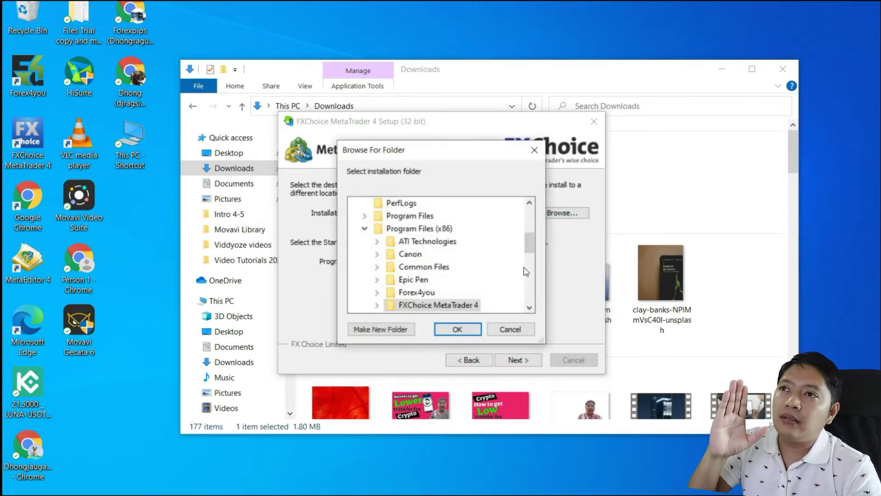
pyautogui.moveTo(527, 239); pyautogui.dragTo(528, 248)
pyautogui.click(462, 267)
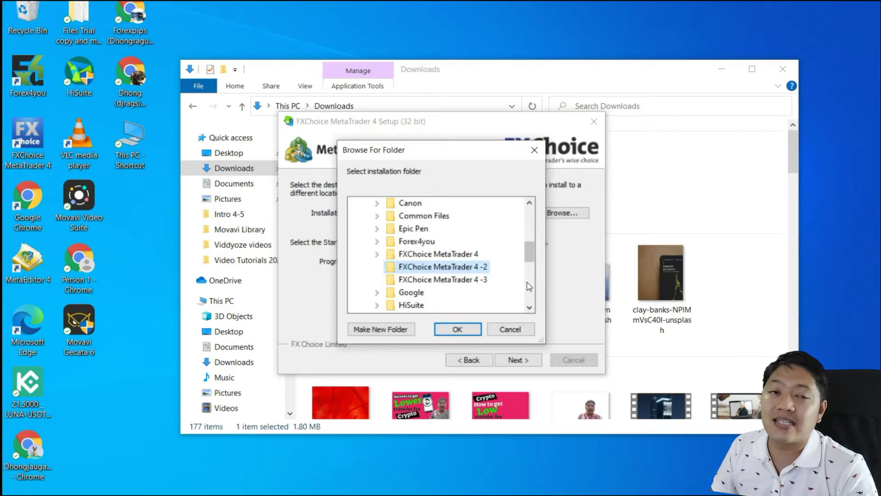
pyautogui.click(459, 329)
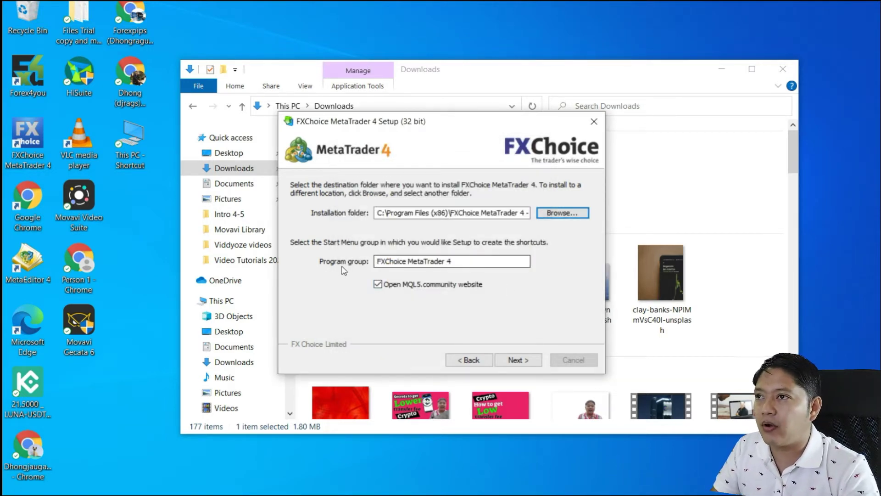
# - Install into that folder, finish setup, and close the MQL5 sign-up page in Chrome
pyautogui.click(493, 261)
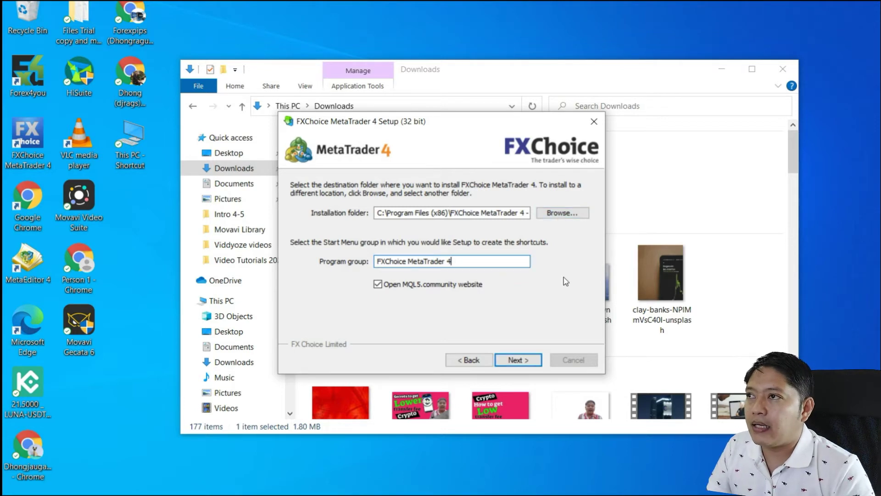
pyautogui.click(522, 361)
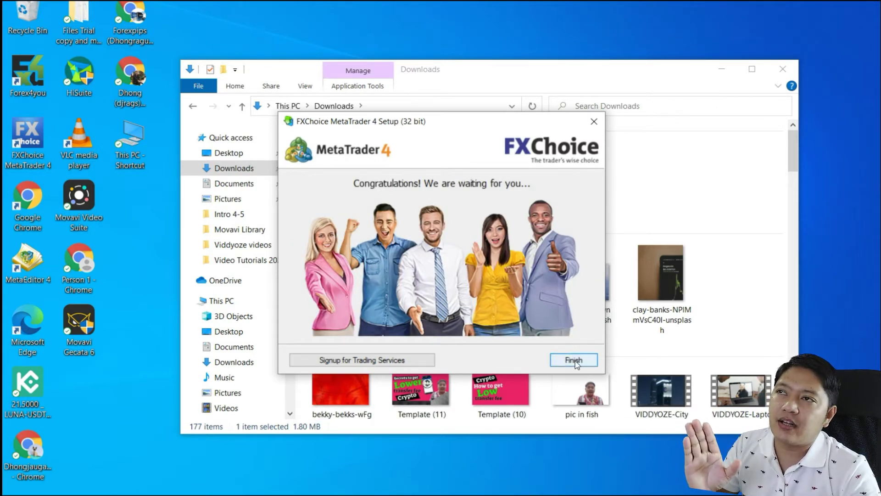
pyautogui.click(573, 360)
pyautogui.click(622, 2)
pyautogui.click(835, 3)
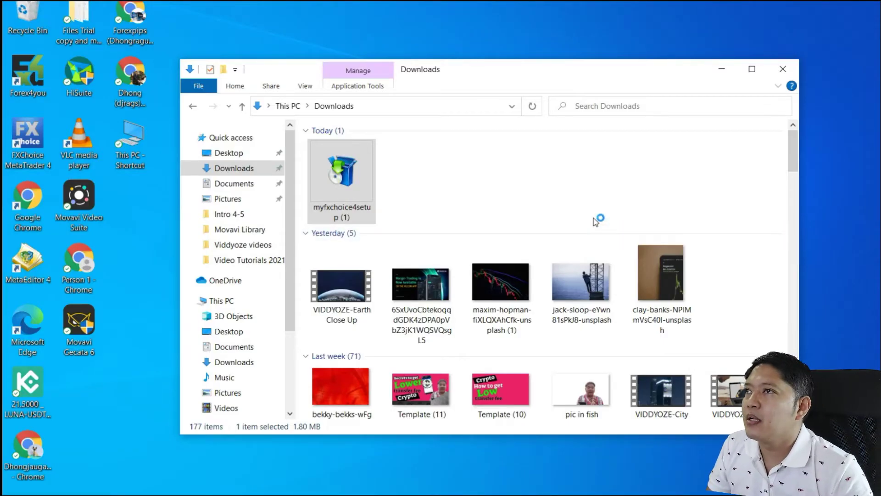
# - Close Explorer, refresh the desktop, and browse This PC > C: > Program Files (x86) > FXChoice MetaTrader 4
pyautogui.click(778, 77)
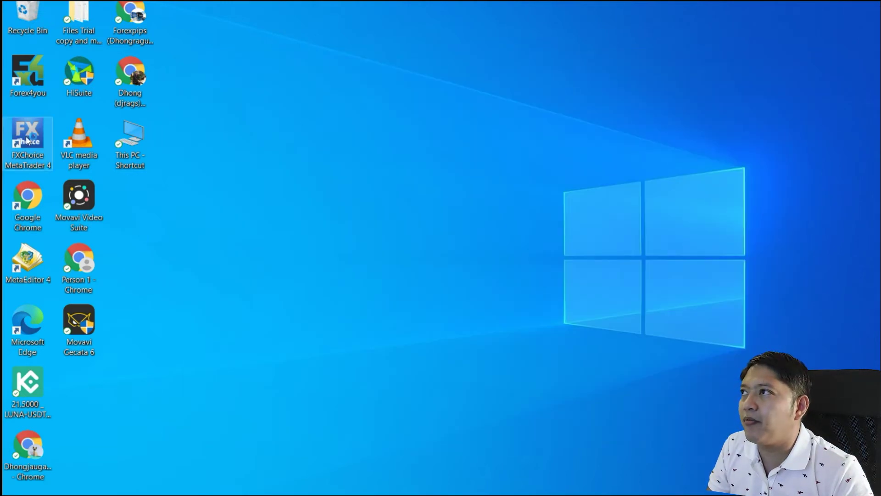
pyautogui.rightClick(318, 232)
pyautogui.click(277, 289)
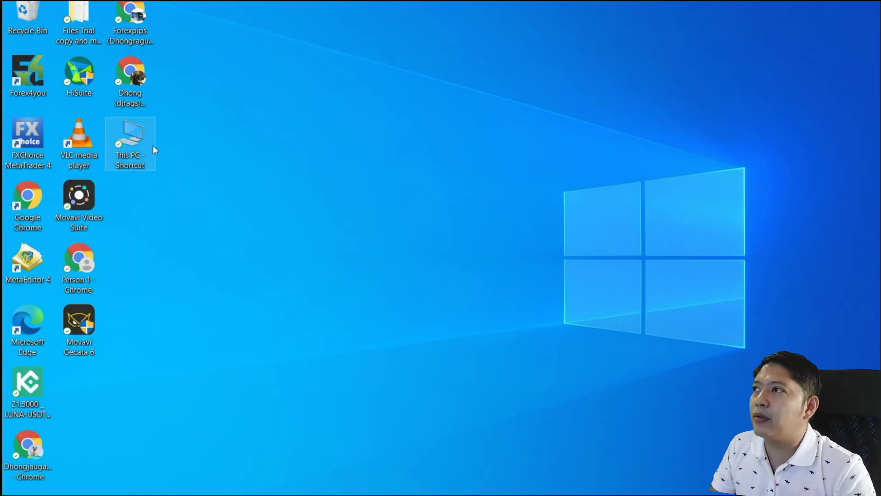
pyautogui.doubleClick(128, 145)
pyautogui.doubleClick(419, 337)
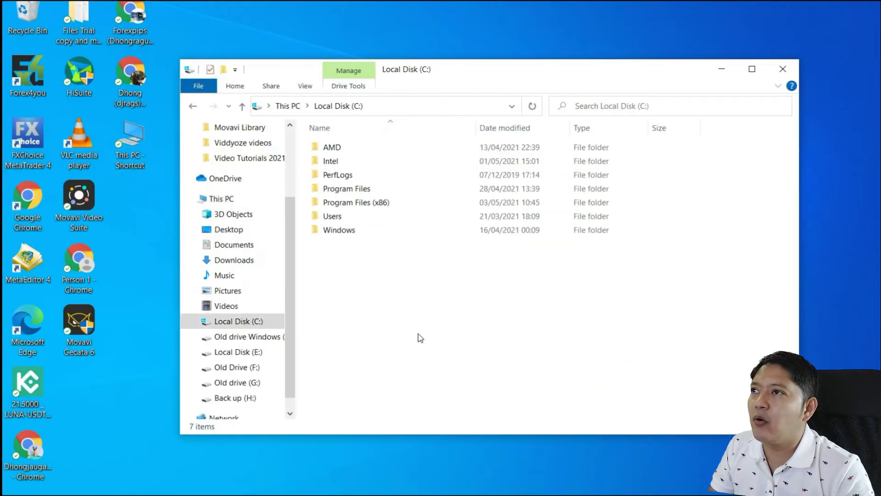
pyautogui.doubleClick(372, 204)
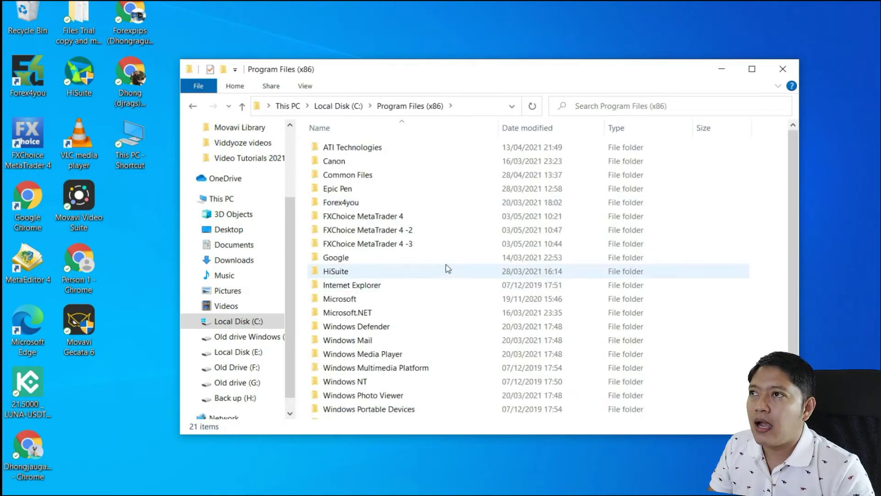
pyautogui.doubleClick(404, 218)
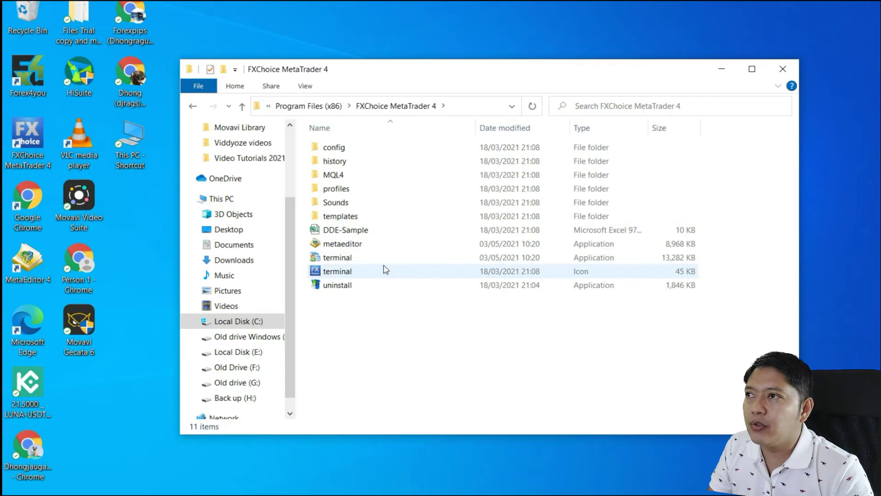
# - Run the terminal application in FXChoice MetaTrader 4 as administrator and approve the UAC prompt
pyautogui.click(359, 262)
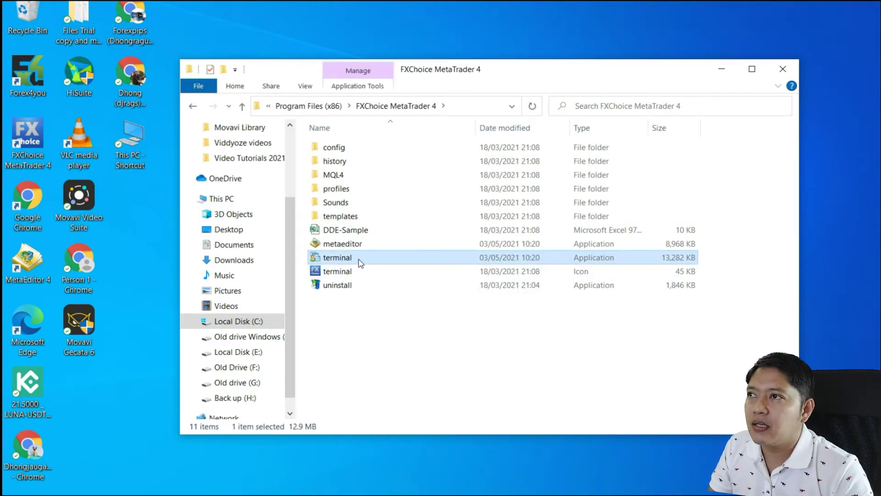
pyautogui.rightClick(359, 262)
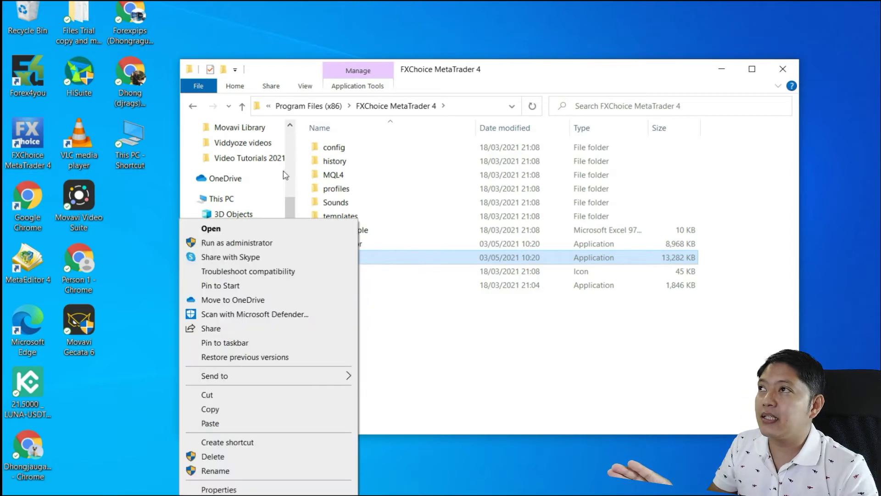
pyautogui.click(192, 105)
pyautogui.click(192, 106)
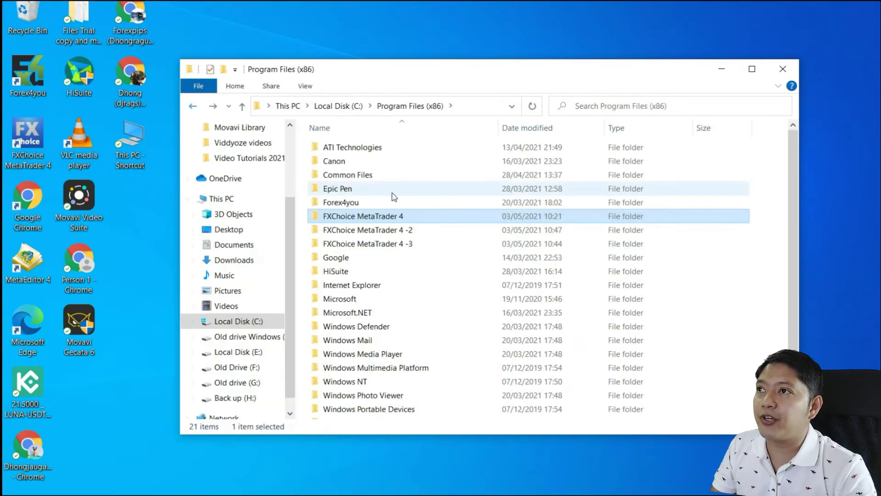
pyautogui.doubleClick(395, 217)
pyautogui.rightClick(360, 257)
pyautogui.click(416, 284)
pyautogui.click(347, 258)
pyautogui.rightClick(349, 258)
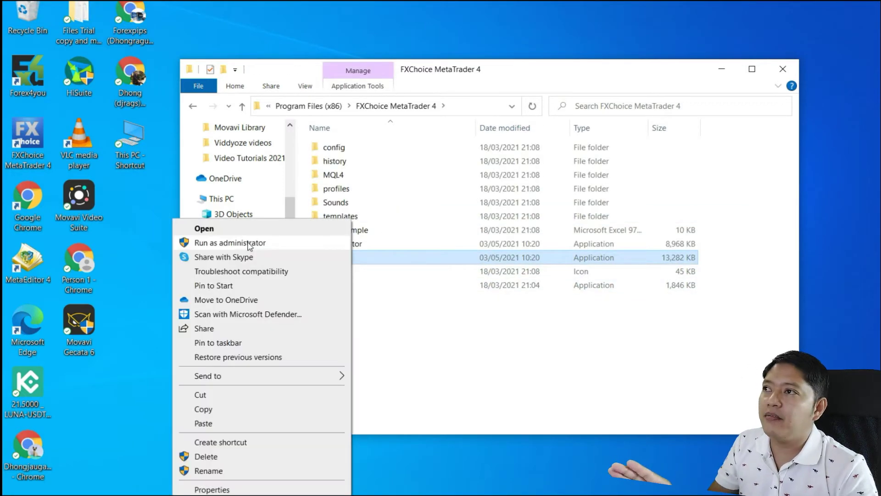
pyautogui.click(249, 243)
pyautogui.click(444, 347)
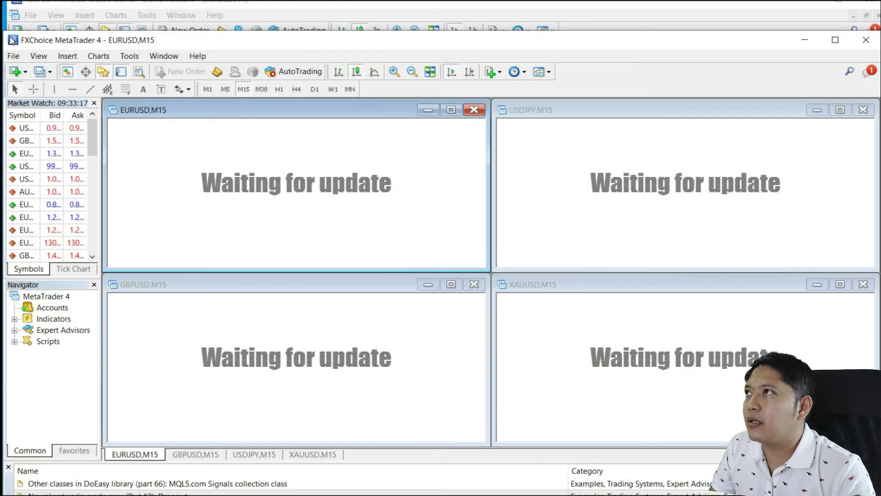
# - Arrange the new terminal and the demo-account terminal side by side
pyautogui.moveTo(26, 34); pyautogui.dragTo(269, 69)
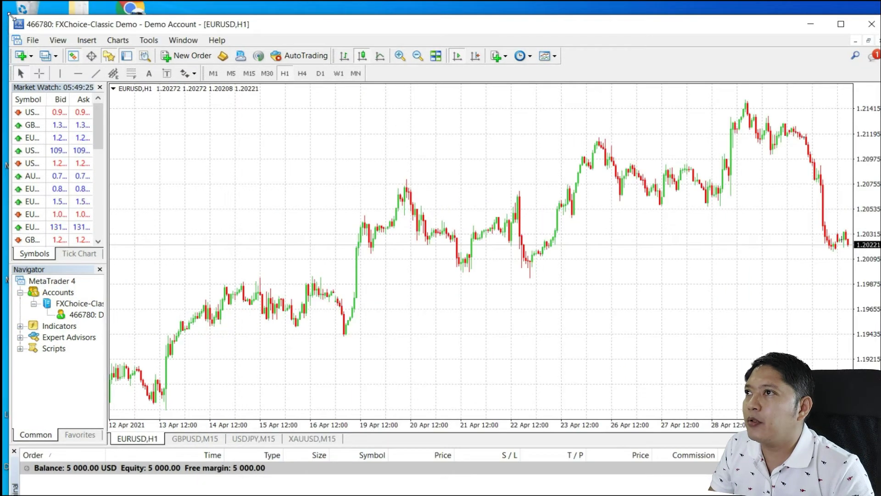
pyautogui.press('super+Down')
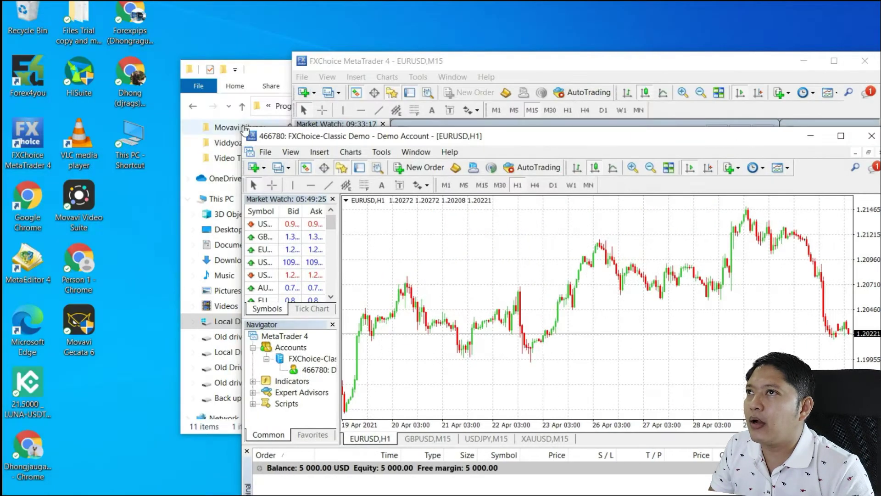
pyautogui.moveTo(523, 140); pyautogui.dragTo(312, 73)
pyautogui.moveTo(747, 64); pyautogui.dragTo(765, 44)
pyautogui.click(254, 85)
pyautogui.moveTo(254, 66); pyautogui.dragTo(229, 31)
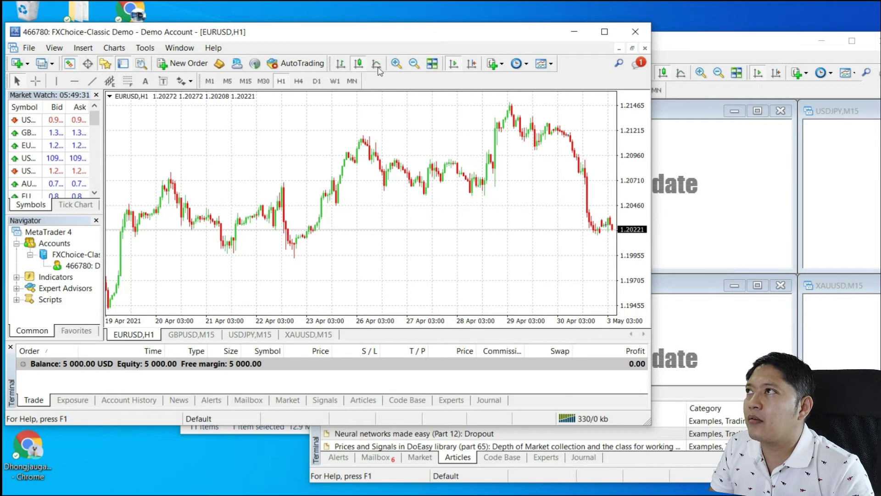
pyautogui.moveTo(317, 41); pyautogui.dragTo(306, 33)
pyautogui.moveTo(736, 50); pyautogui.dragTo(753, 45)
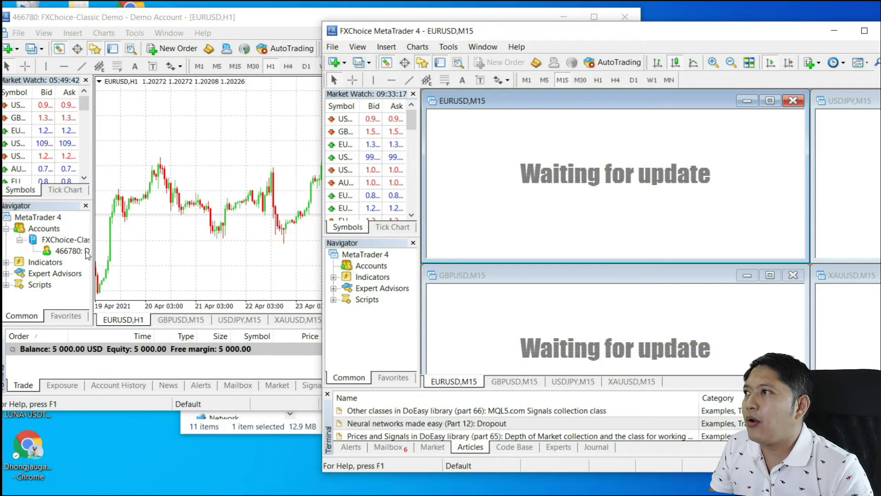
# - Compare each terminal's Accounts list in the Navigator, then minimize both windows
pyautogui.click(278, 242)
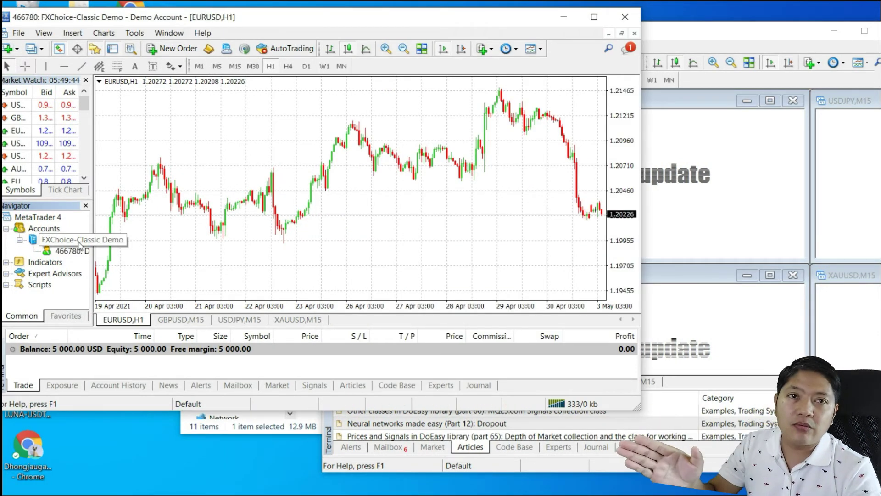
pyautogui.click(739, 215)
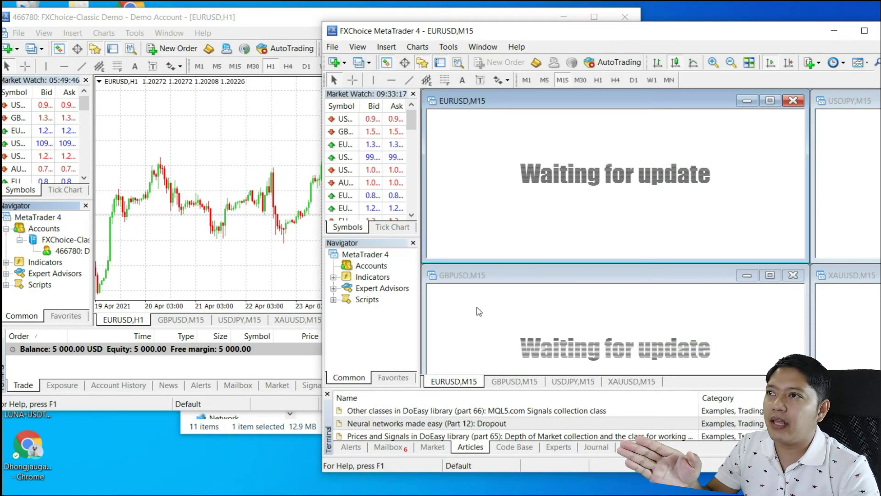
pyautogui.click(372, 266)
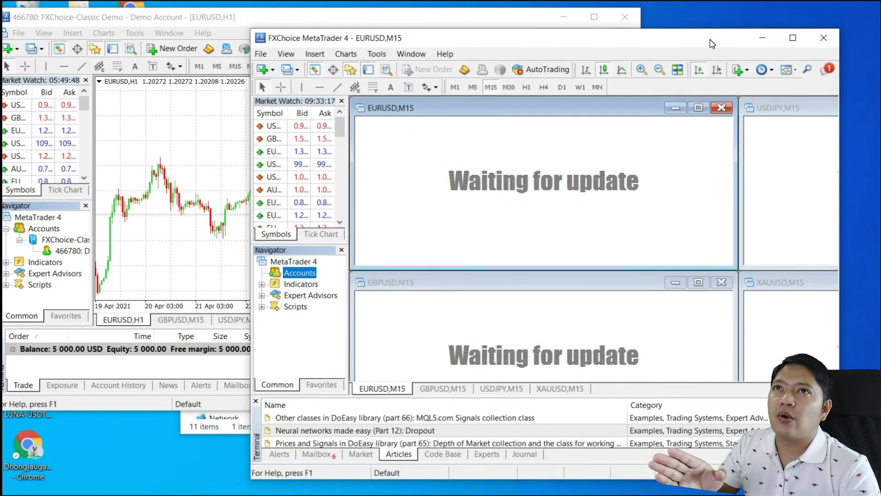
pyautogui.moveTo(829, 40); pyautogui.dragTo(756, 48)
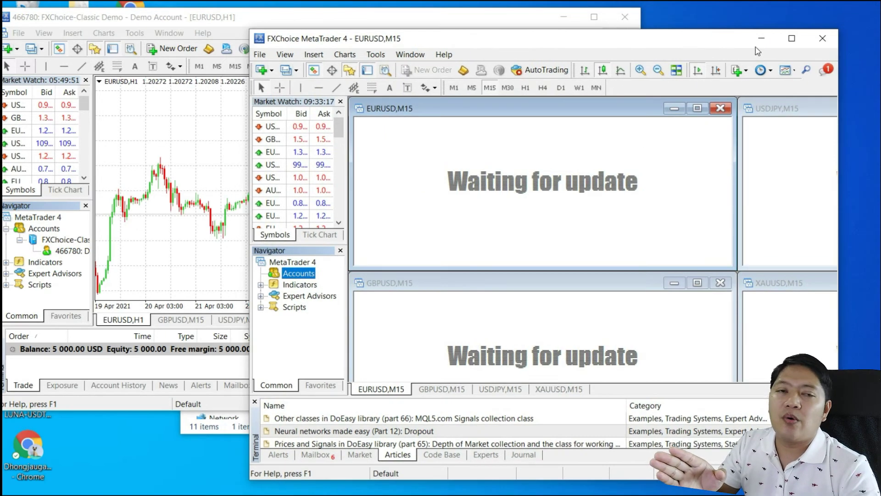
pyautogui.click(761, 39)
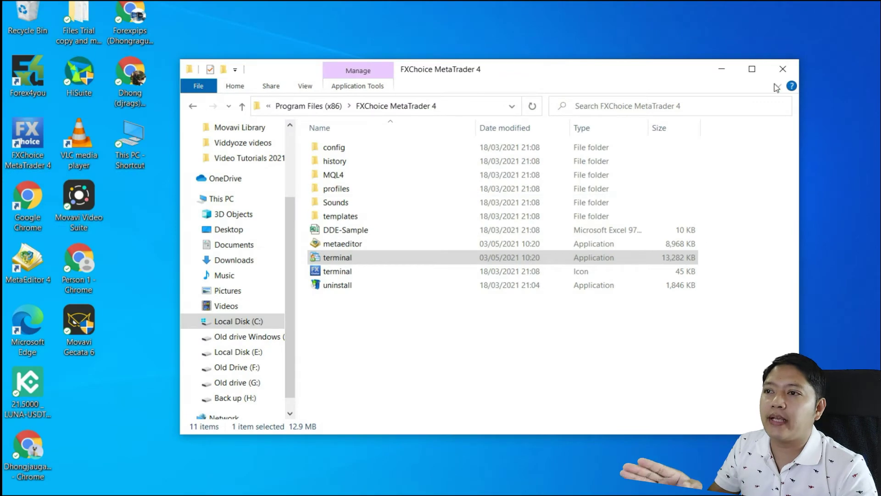
# - Close Explorer, refresh the desktop, and open then close another Explorer window
pyautogui.click(783, 69)
pyautogui.rightClick(312, 194)
pyautogui.click(257, 250)
pyautogui.press('super+e')
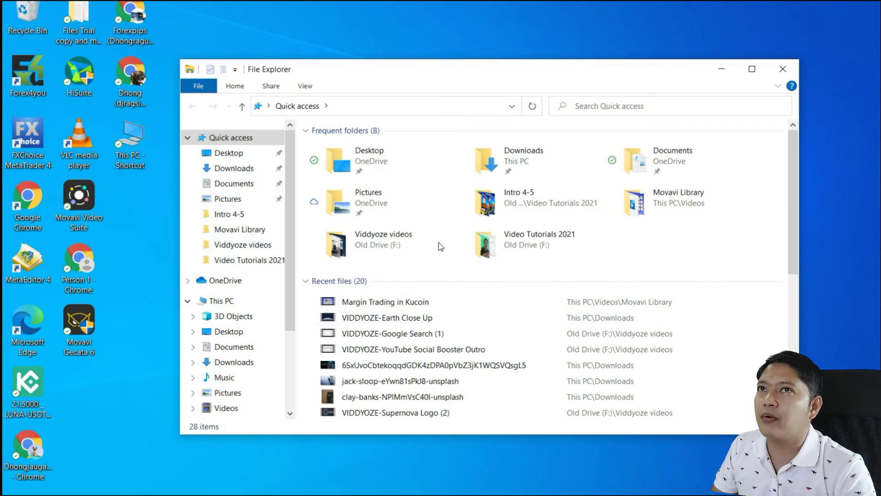
pyautogui.click(781, 71)
# - Open Downloads from This PC and right-click the myfxchoice4setup (1) installer
pyautogui.doubleClick(143, 142)
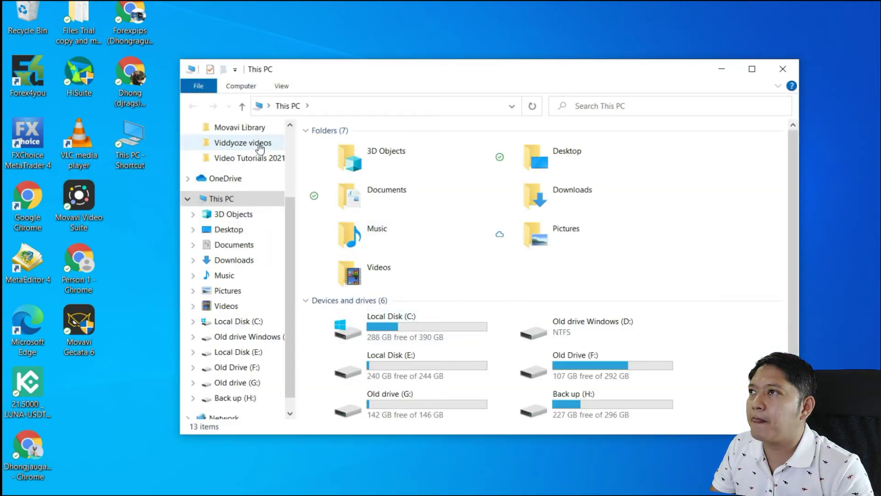
pyautogui.scroll(2, 248, 183)
pyautogui.click(225, 171)
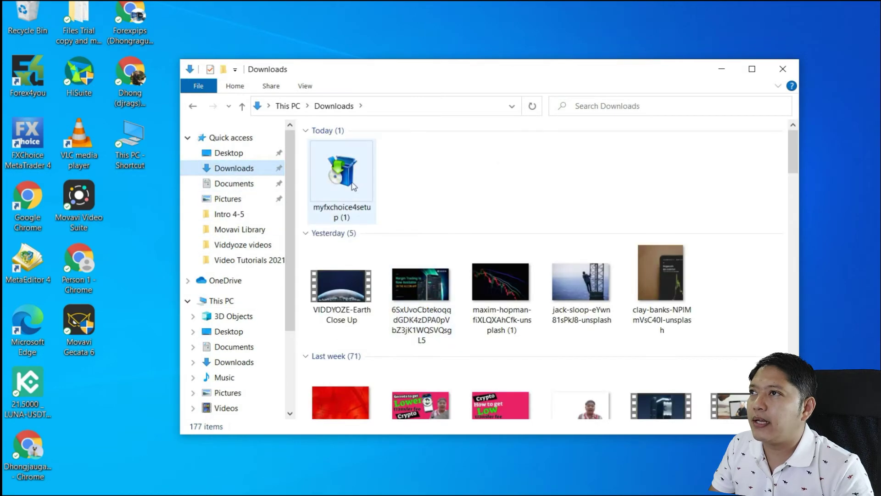
pyautogui.click(347, 175)
pyautogui.rightClick(346, 175)
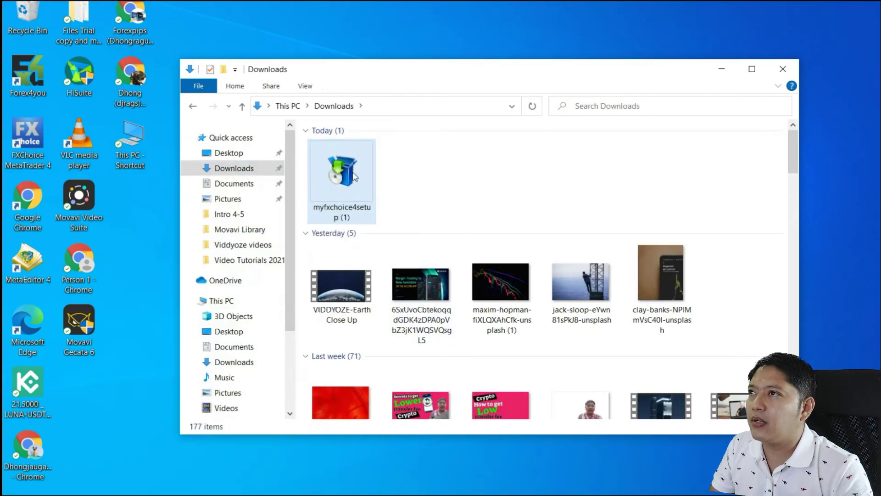
pyautogui.rightClick(352, 176)
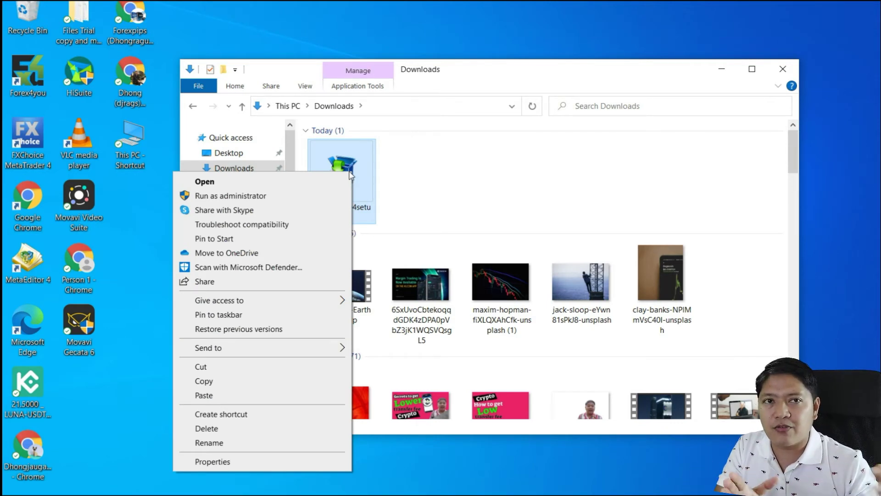
# - Run the setup as administrator and install a new terminal copy into Program Files (x86)\FXChoice MetaTrader 4 -3
pyautogui.click(252, 196)
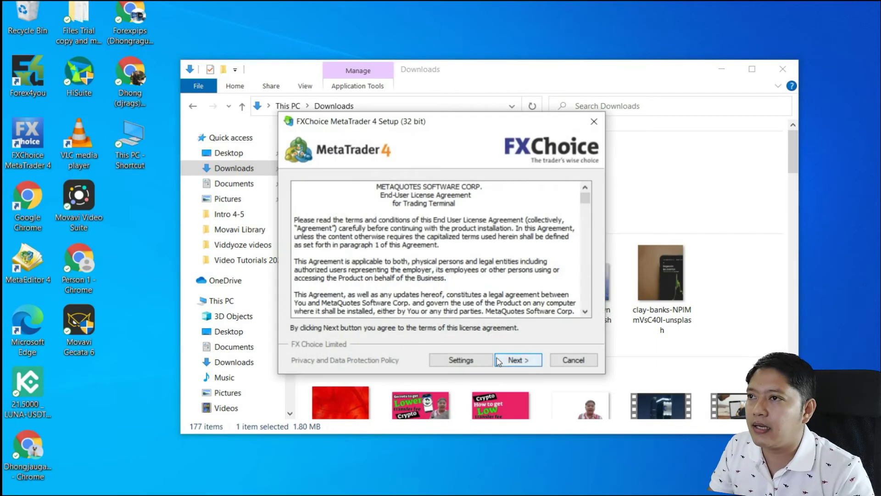
pyautogui.click(460, 359)
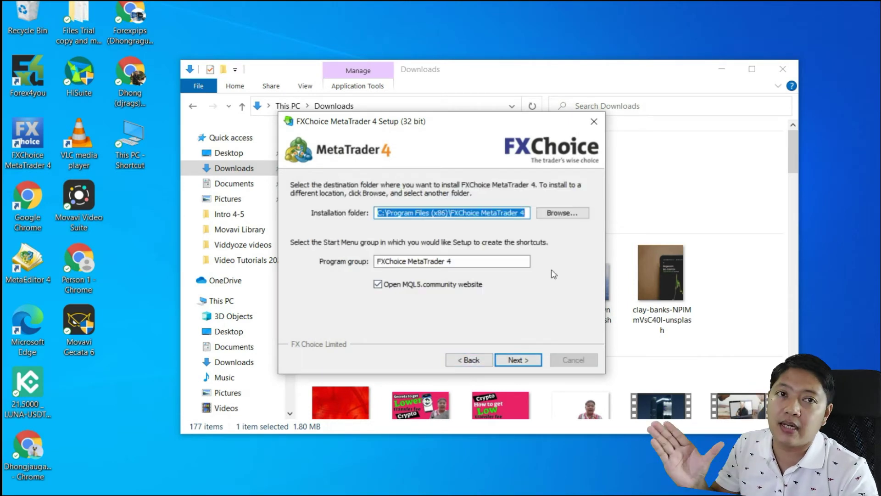
pyautogui.click(560, 215)
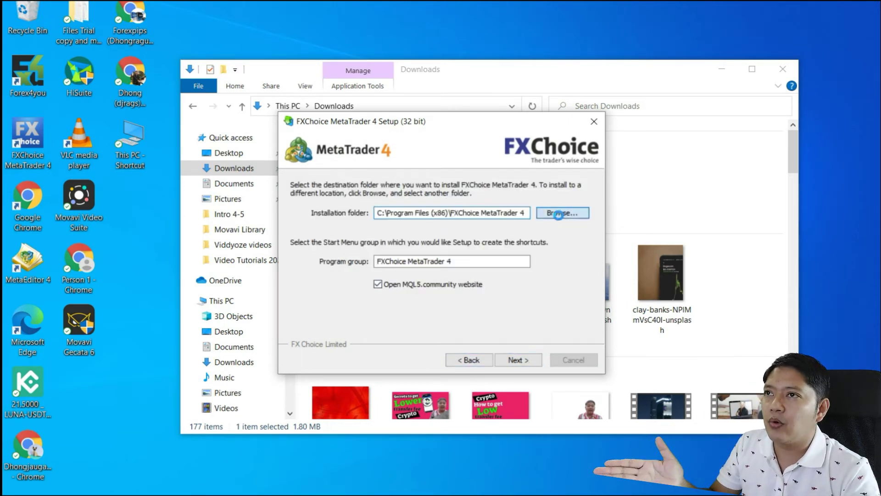
pyautogui.moveTo(530, 252); pyautogui.dragTo(531, 267)
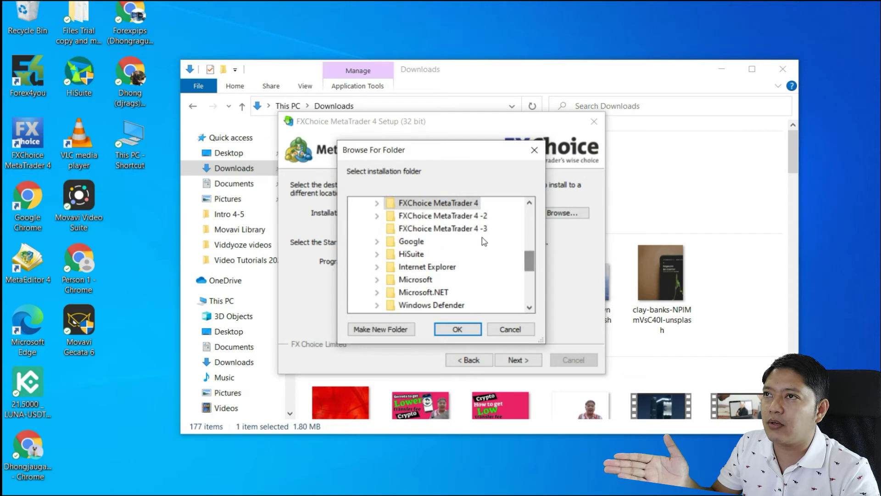
pyautogui.click(476, 229)
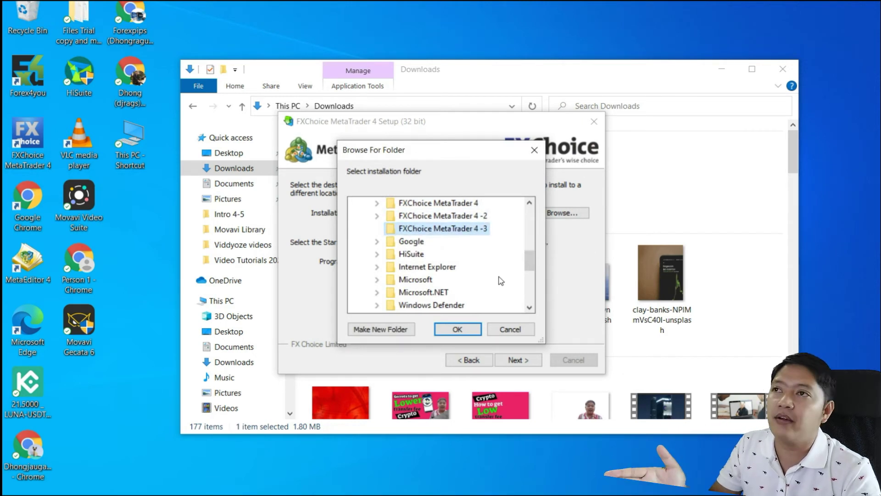
pyautogui.click(459, 331)
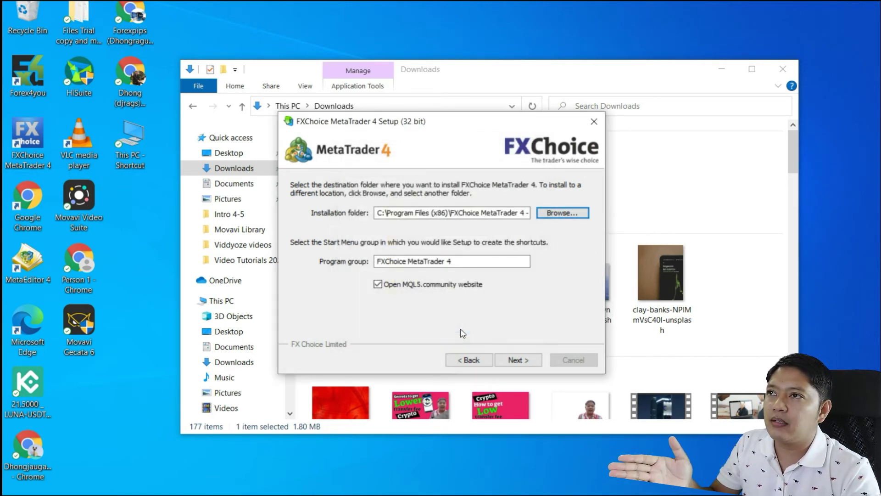
pyautogui.click(518, 360)
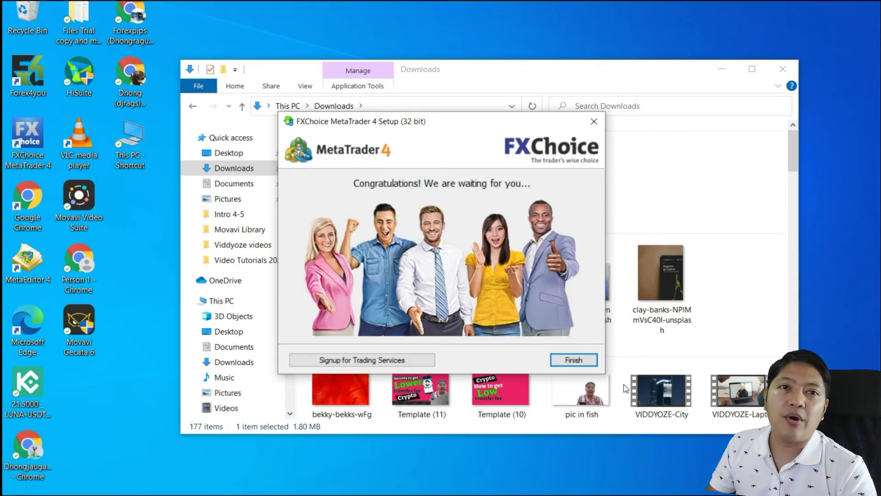
pyautogui.click(575, 361)
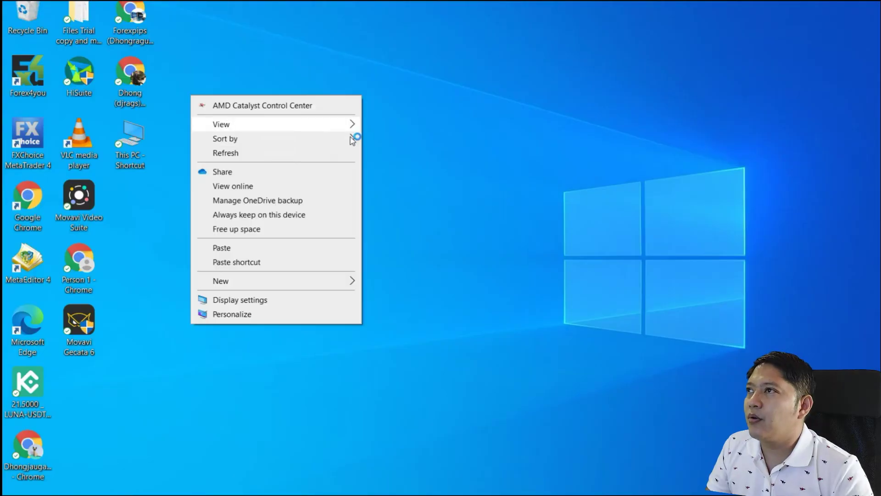
pyautogui.click(302, 150)
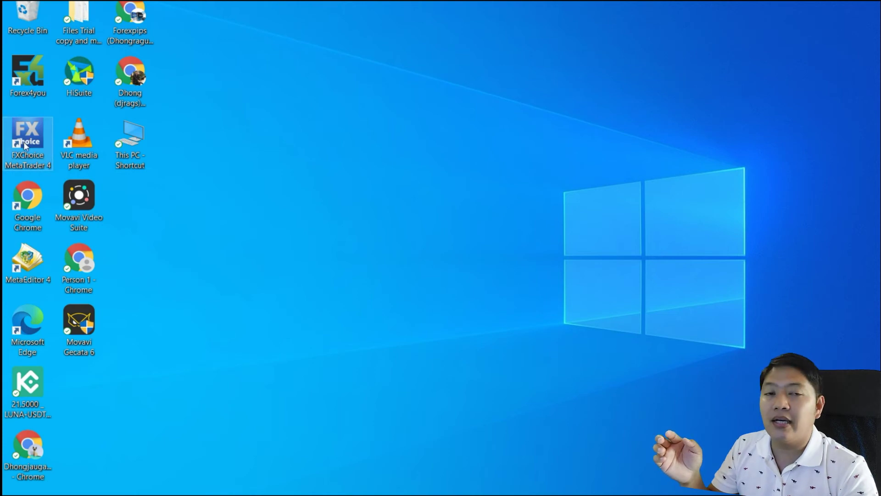
pyautogui.moveTo(39, 145)
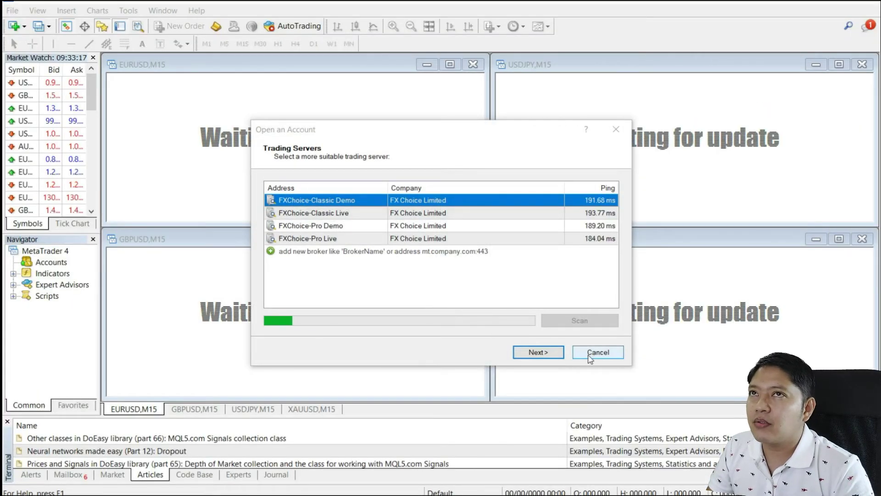
pyautogui.click(598, 353)
pyautogui.click(278, 210)
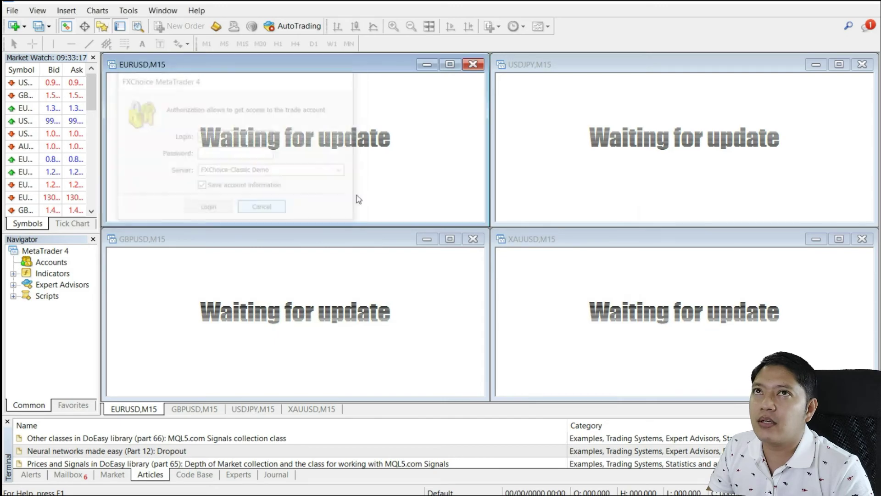
pyautogui.click(872, 3)
pyautogui.rightClick(326, 110)
pyautogui.click(256, 164)
pyautogui.doubleClick(130, 140)
# - Go to C:\Program Files (x86)\FXChoice MetaTrader 4 -3 and open the terminal application's context menu
pyautogui.doubleClick(404, 331)
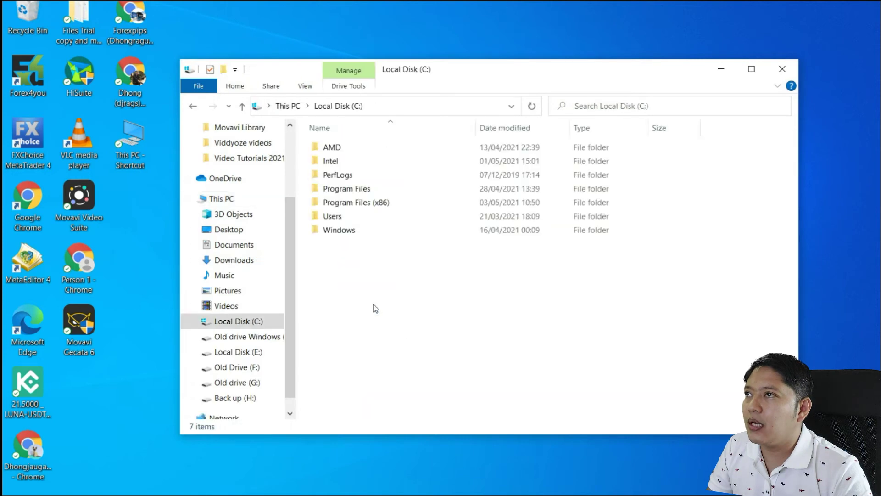
pyautogui.doubleClick(419, 202)
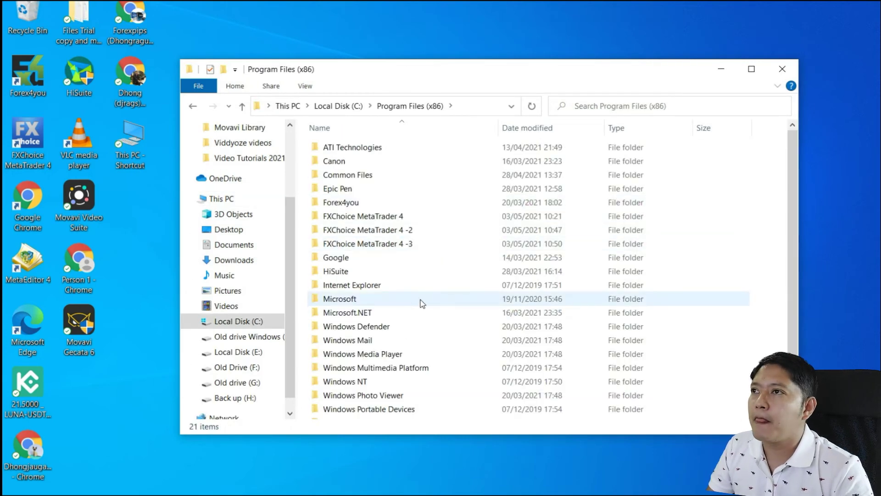
pyautogui.doubleClick(405, 245)
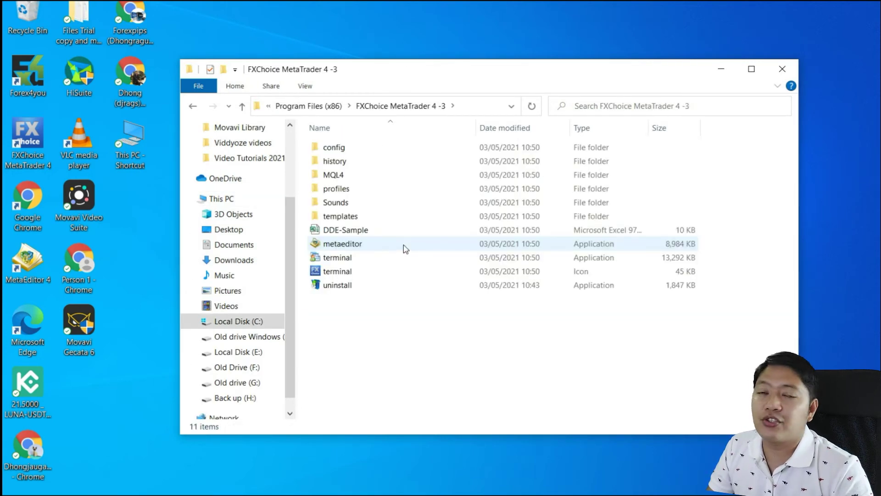
pyautogui.rightClick(359, 259)
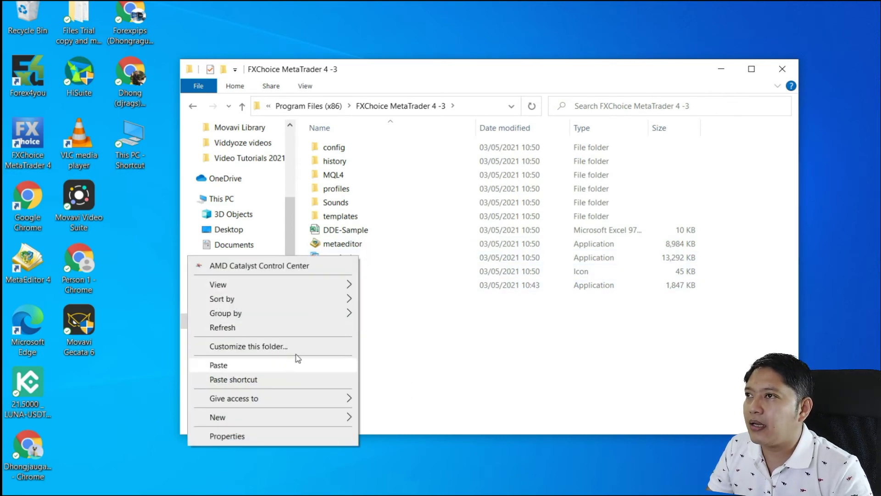
pyautogui.click(452, 325)
pyautogui.rightClick(367, 258)
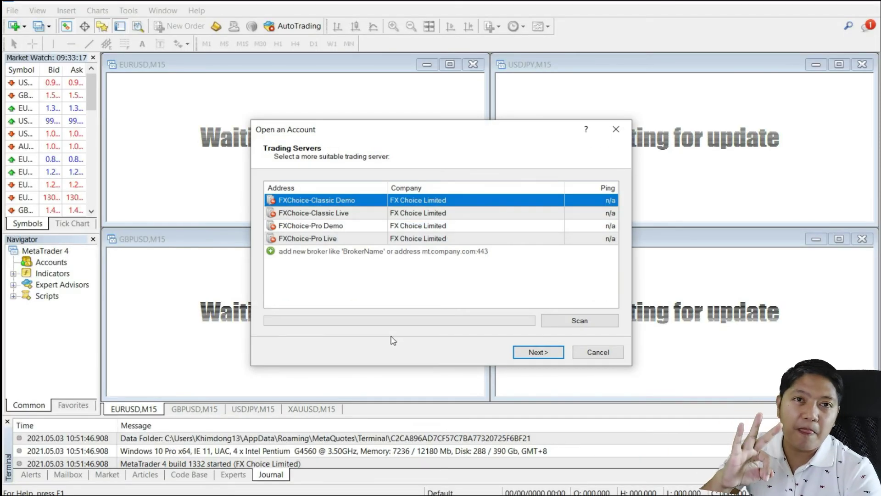
# - Skip the new trading account wizard and dismiss the login prompt
pyautogui.click(562, 353)
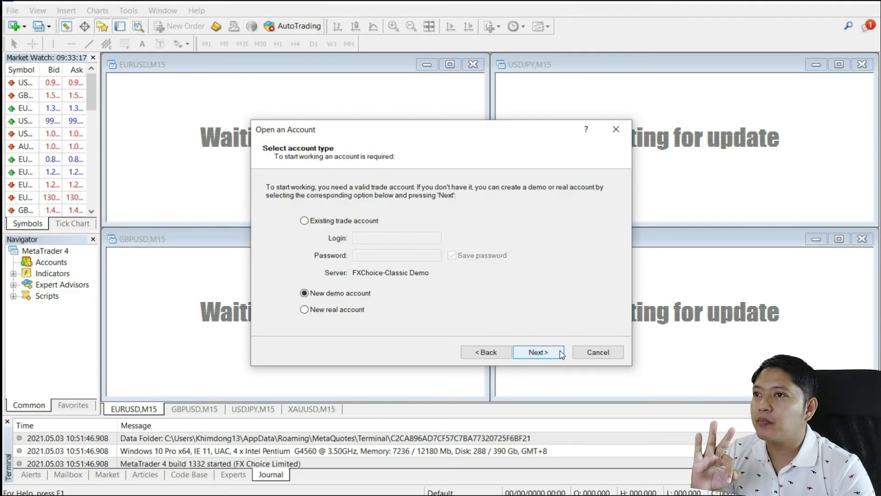
pyautogui.click(593, 354)
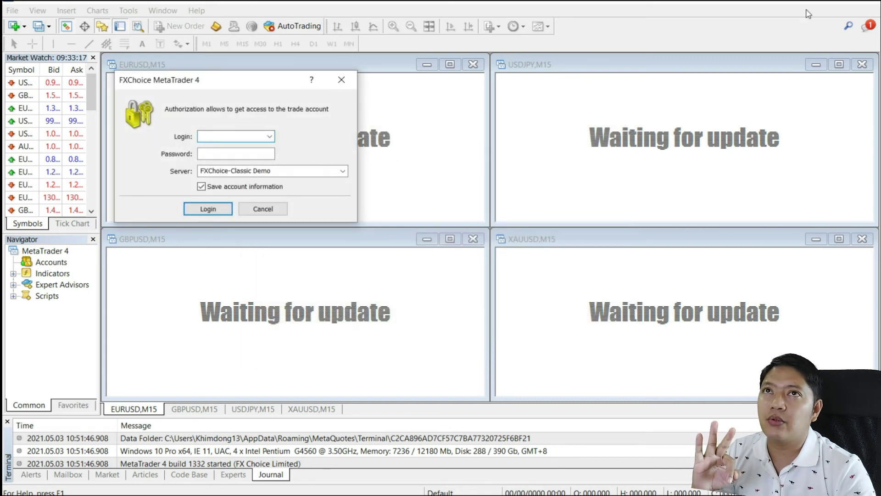
pyautogui.click(265, 209)
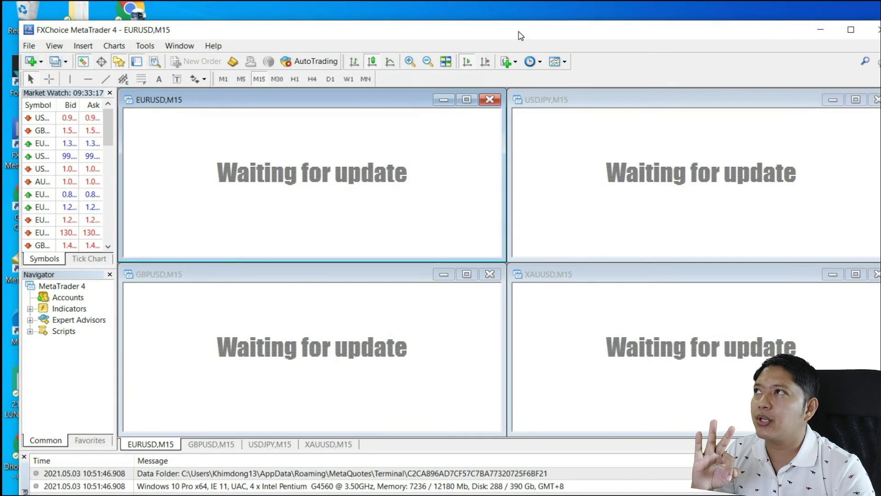
# - Restore down the terminal windows, spread them left and right, and close the FXChoice MetaTrader 4 -3 folder window
pyautogui.click(522, 34)
pyautogui.moveTo(36, 39); pyautogui.dragTo(324, 140)
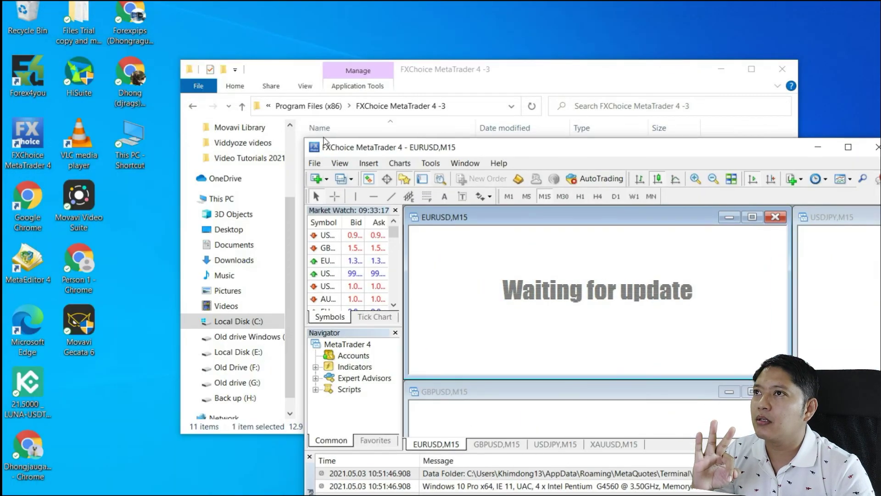
pyautogui.moveTo(503, 154); pyautogui.dragTo(317, 120)
pyautogui.click(567, 494)
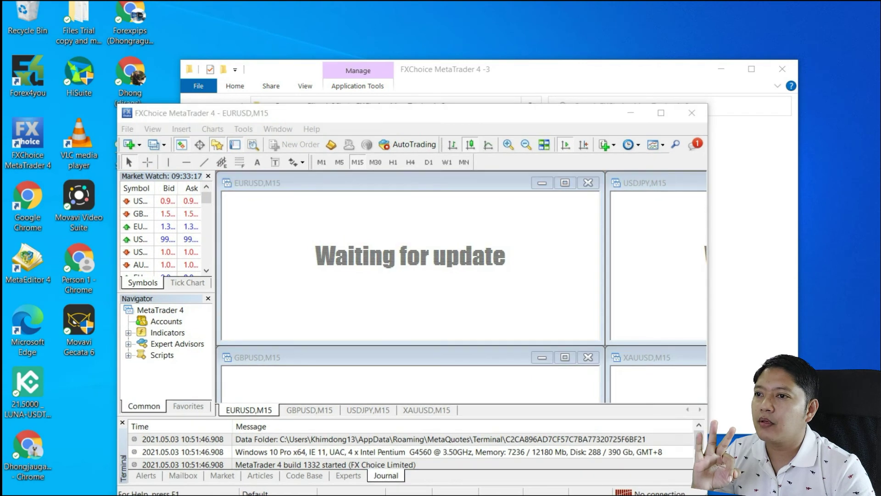
pyautogui.click(523, 458)
pyautogui.moveTo(468, 39); pyautogui.dragTo(570, 26)
pyautogui.moveTo(352, 106); pyautogui.dragTo(290, 73)
pyautogui.click(290, 73)
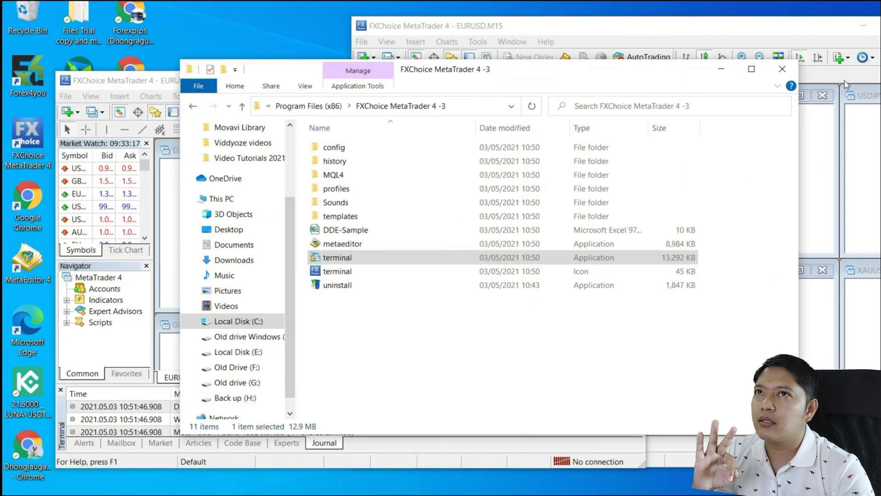
pyautogui.click(783, 70)
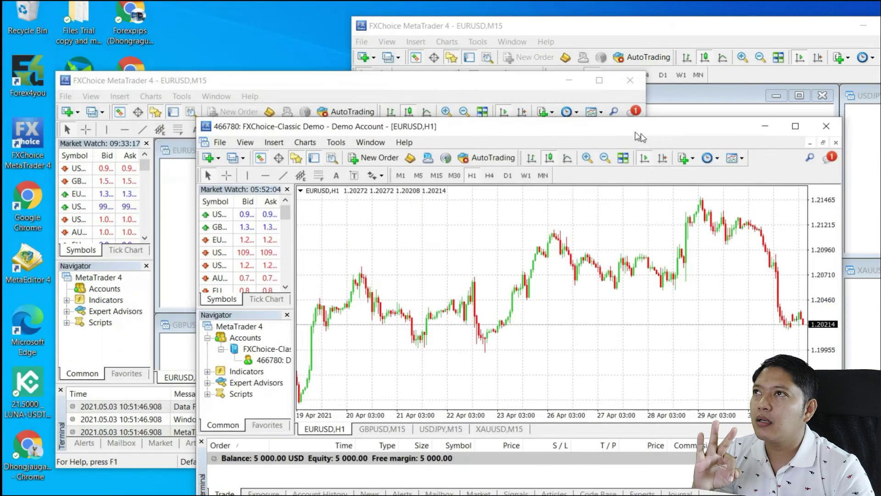
# - Fine-tune the positions of the demo-account and M15 terminals so all three sit side by side
pyautogui.moveTo(636, 132); pyautogui.dragTo(643, 136)
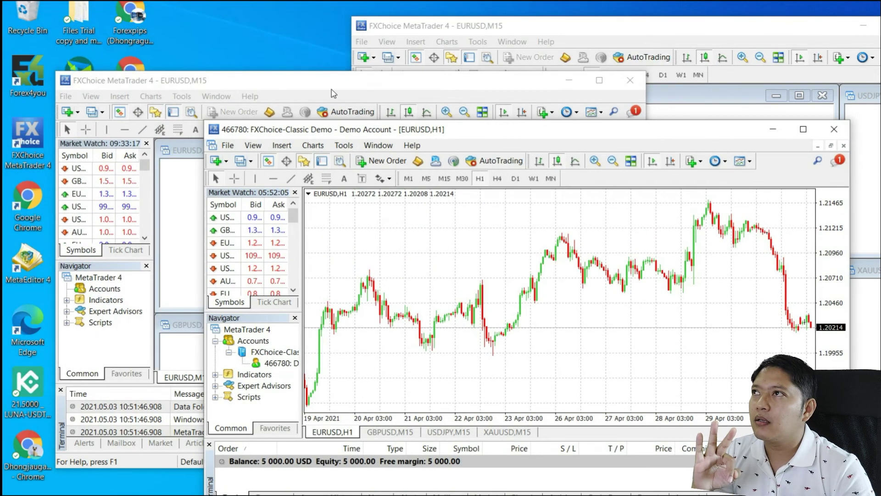
pyautogui.moveTo(290, 83); pyautogui.dragTo(248, 38)
pyautogui.moveTo(654, 138); pyautogui.dragTo(684, 131)
pyautogui.moveTo(683, 28); pyautogui.dragTo(681, 21)
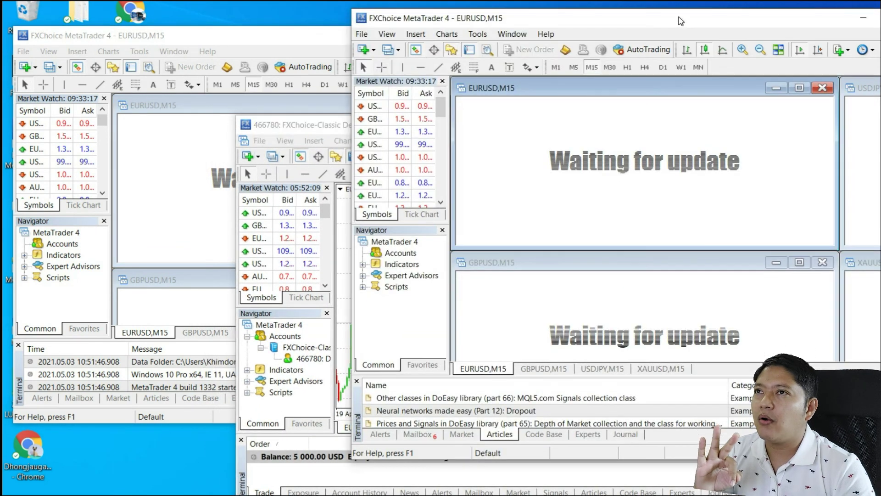
pyautogui.click(324, 121)
pyautogui.moveTo(504, 132); pyautogui.dragTo(465, 130)
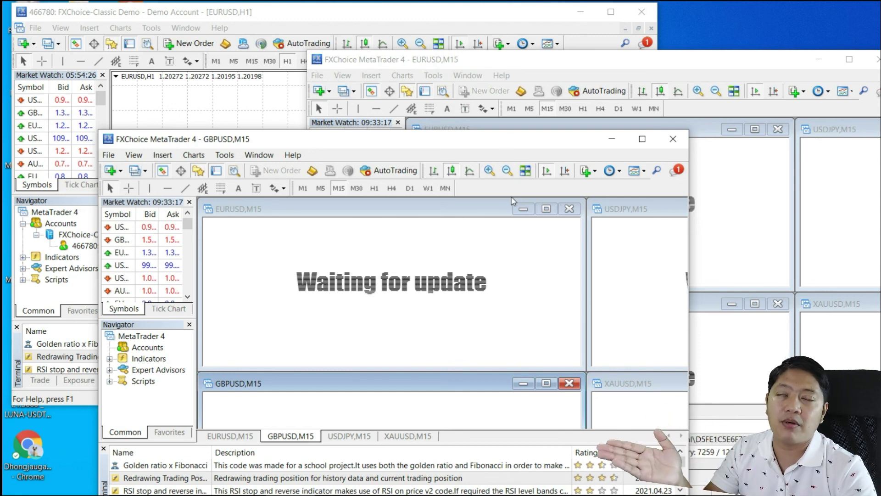
pyautogui.moveTo(510, 59); pyautogui.dragTo(464, 50)
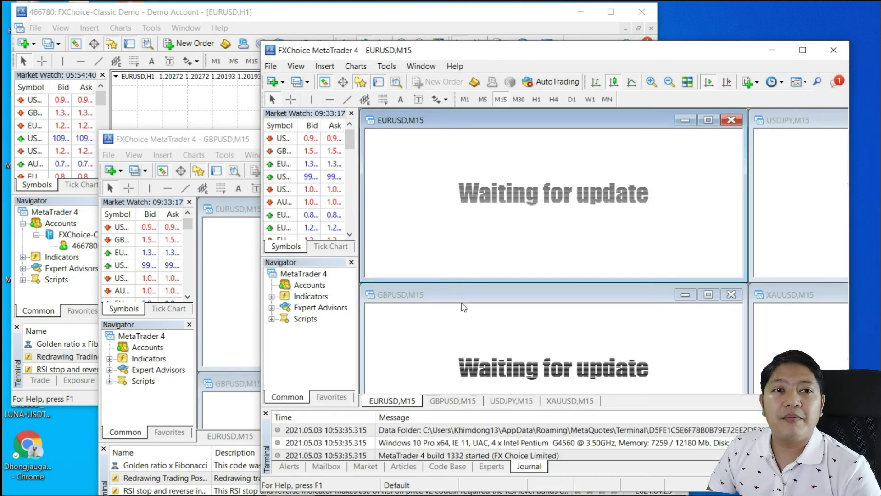